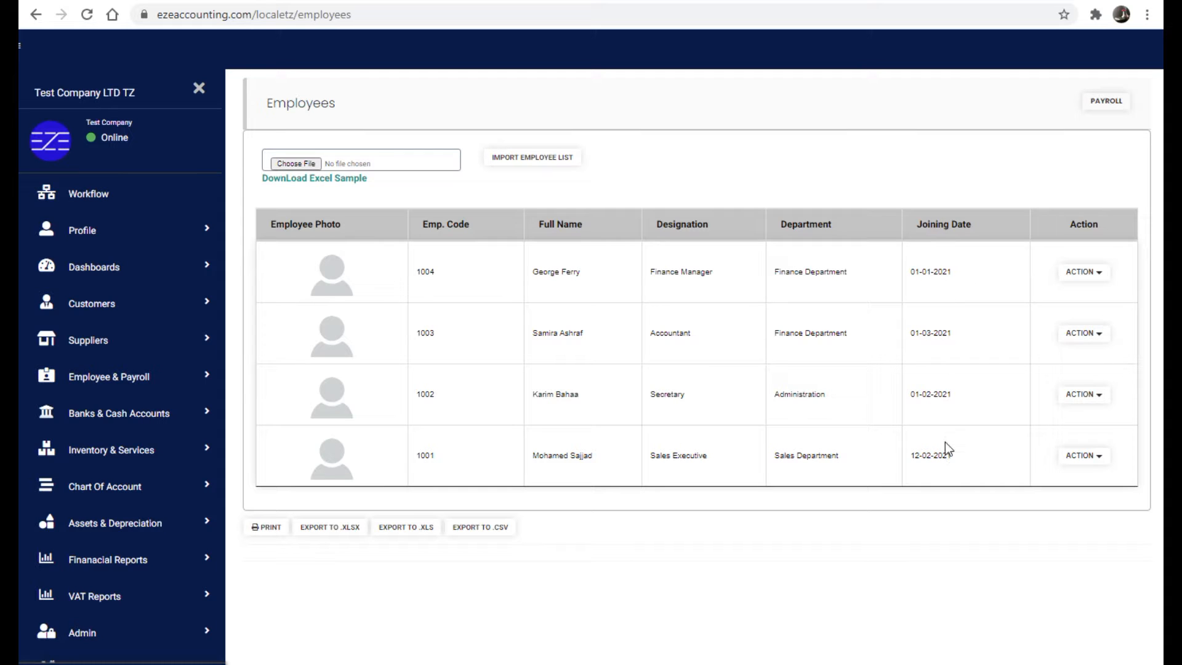
# Open the January 2021 payroll from the payroll list to view its details
pyautogui.click(1116, 100)
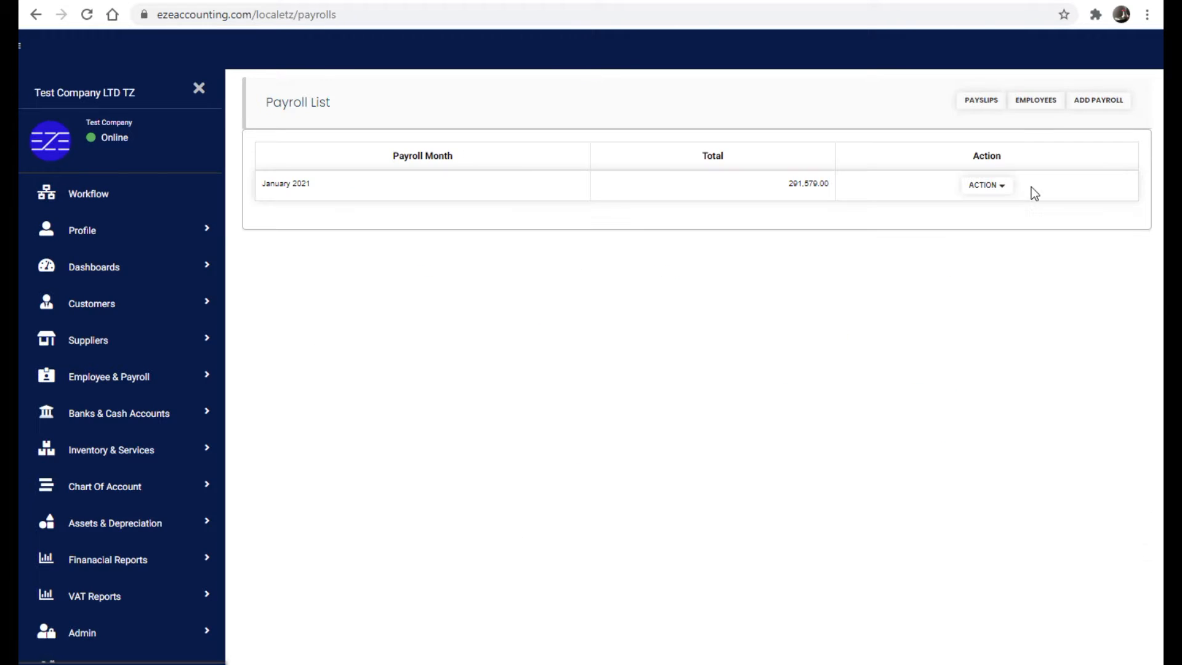
pyautogui.moveTo(265, 183); pyautogui.dragTo(356, 189)
pyautogui.click(1007, 184)
pyautogui.click(908, 225)
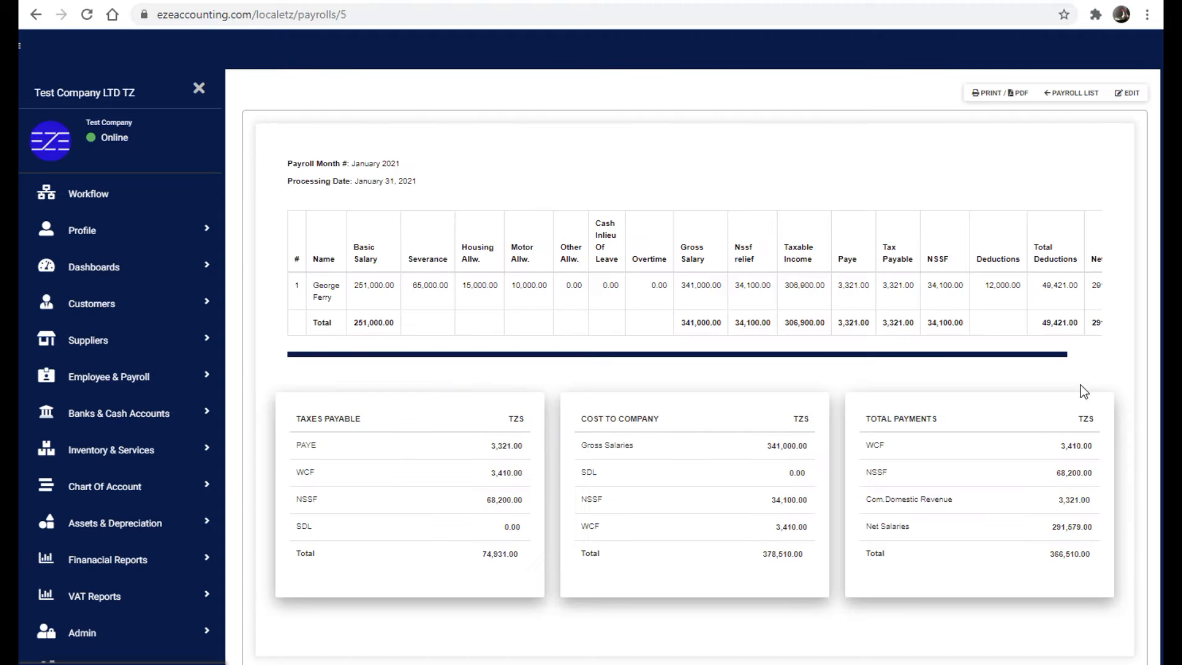
# Compare the employee included in the January 2021 payroll with the Finance Manager's joining date in the employee list
pyautogui.moveTo(313, 282); pyautogui.dragTo(335, 302)
pyautogui.moveTo(357, 360)
pyautogui.mouseDown()
pyautogui.moveTo(609, 357)
pyautogui.moveTo(352, 360)
pyautogui.mouseUp()
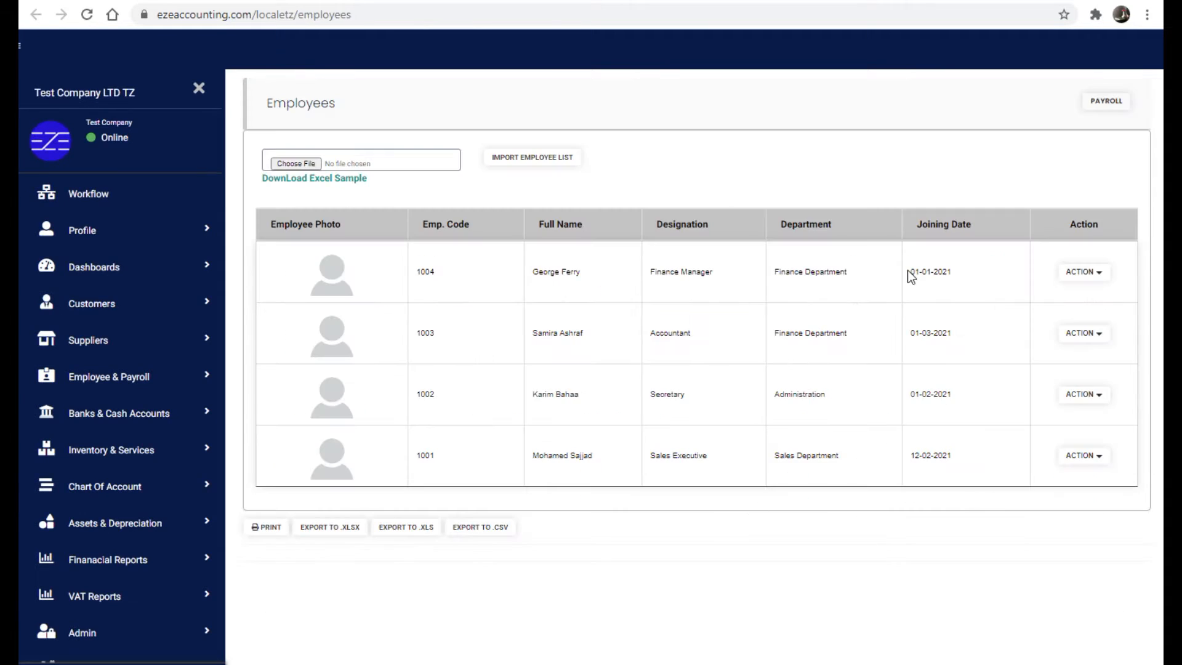
pyautogui.moveTo(910, 274); pyautogui.dragTo(955, 276)
pyautogui.click(957, 275)
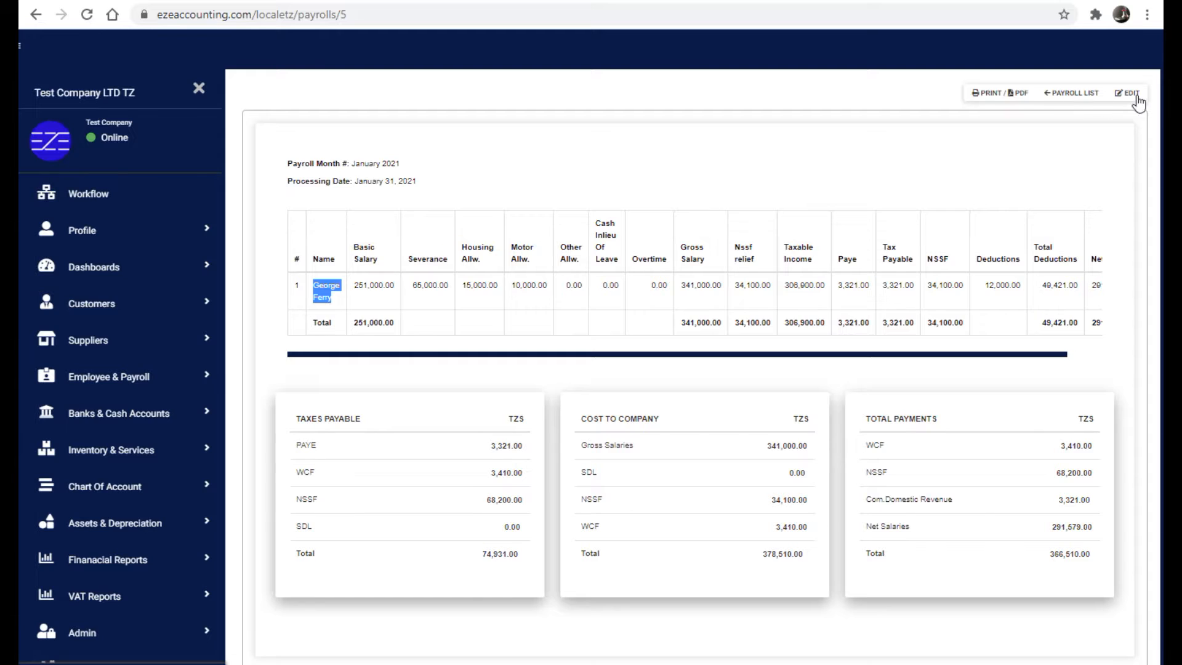
# Try adding the Sales Executive as a second row in the January 2021 payroll, then remove that row and return to the payroll list
pyautogui.click(1128, 94)
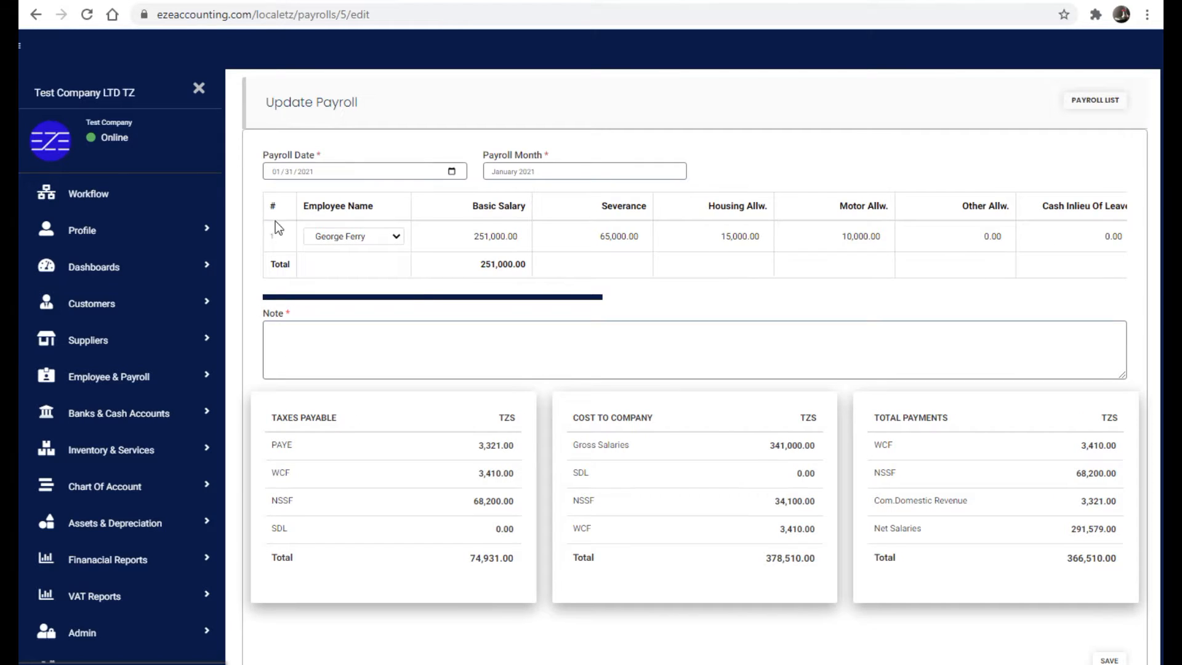
pyautogui.moveTo(436, 301); pyautogui.dragTo(987, 310)
pyautogui.click(1117, 210)
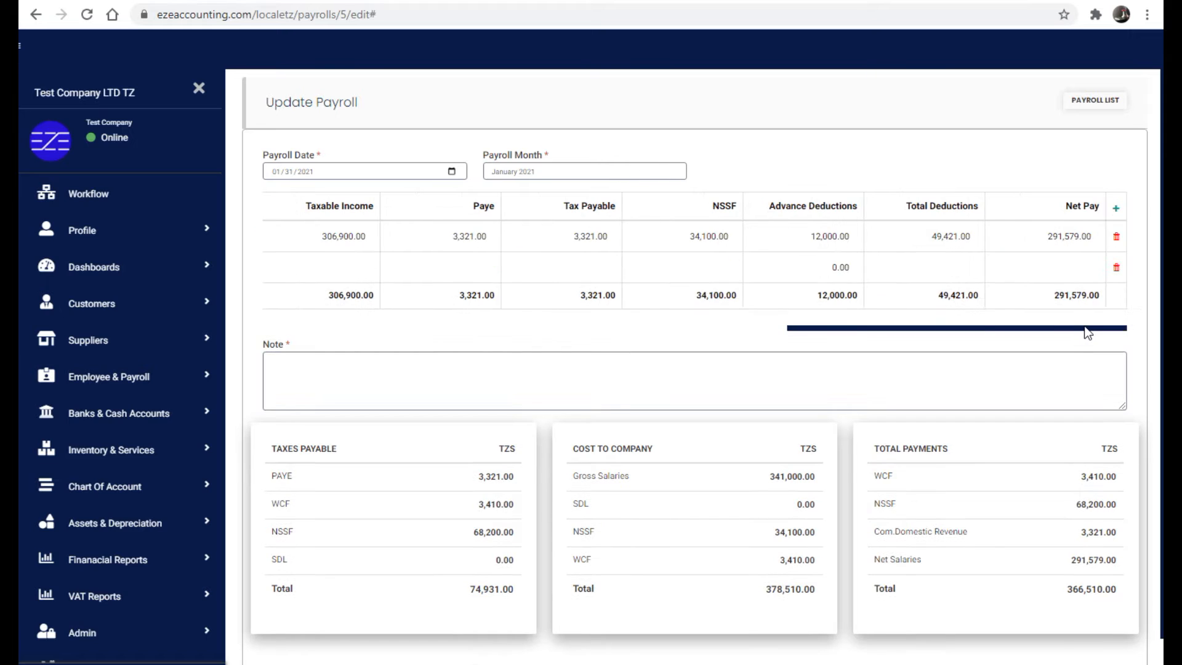
pyautogui.moveTo(1084, 329); pyautogui.dragTo(386, 334)
pyautogui.click(390, 271)
pyautogui.click(345, 285)
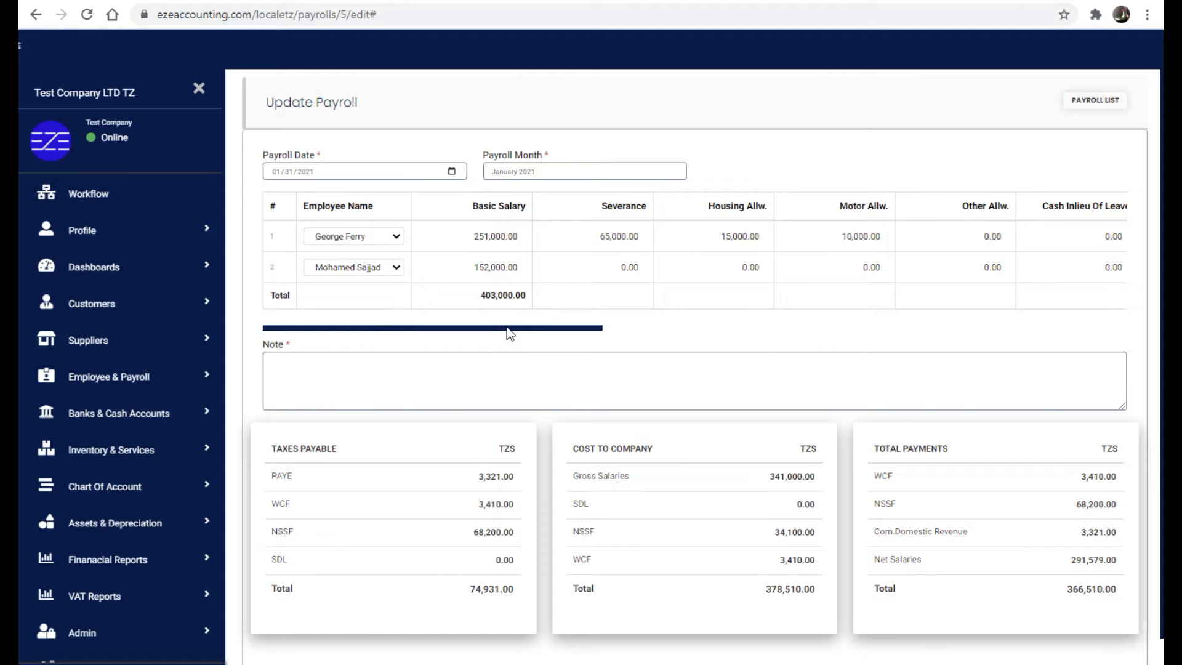
pyautogui.moveTo(529, 329); pyautogui.dragTo(1101, 345)
pyautogui.moveTo(909, 328)
pyautogui.mouseDown()
pyautogui.moveTo(362, 364)
pyautogui.moveTo(911, 329)
pyautogui.mouseUp()
pyautogui.click(1115, 267)
pyautogui.click(1104, 101)
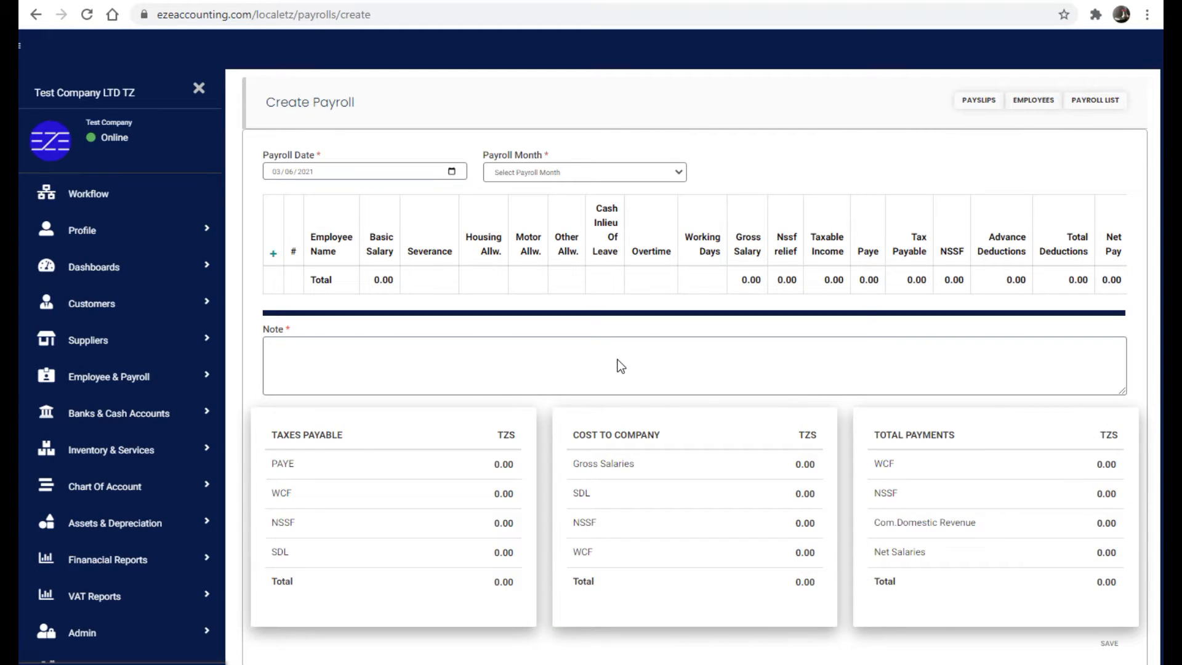
# Set the new payroll's month to February 2021 and its payroll date to 02/28/2021
pyautogui.click(680, 174)
pyautogui.scroll(-3, 634, 273)
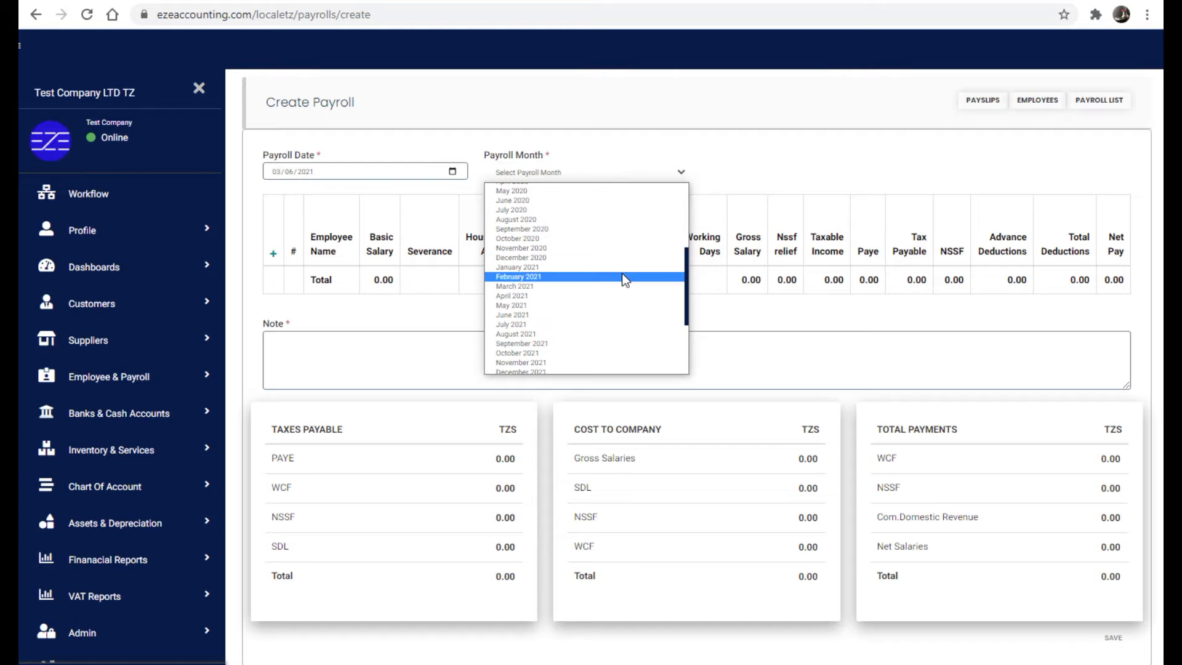
pyautogui.click(625, 277)
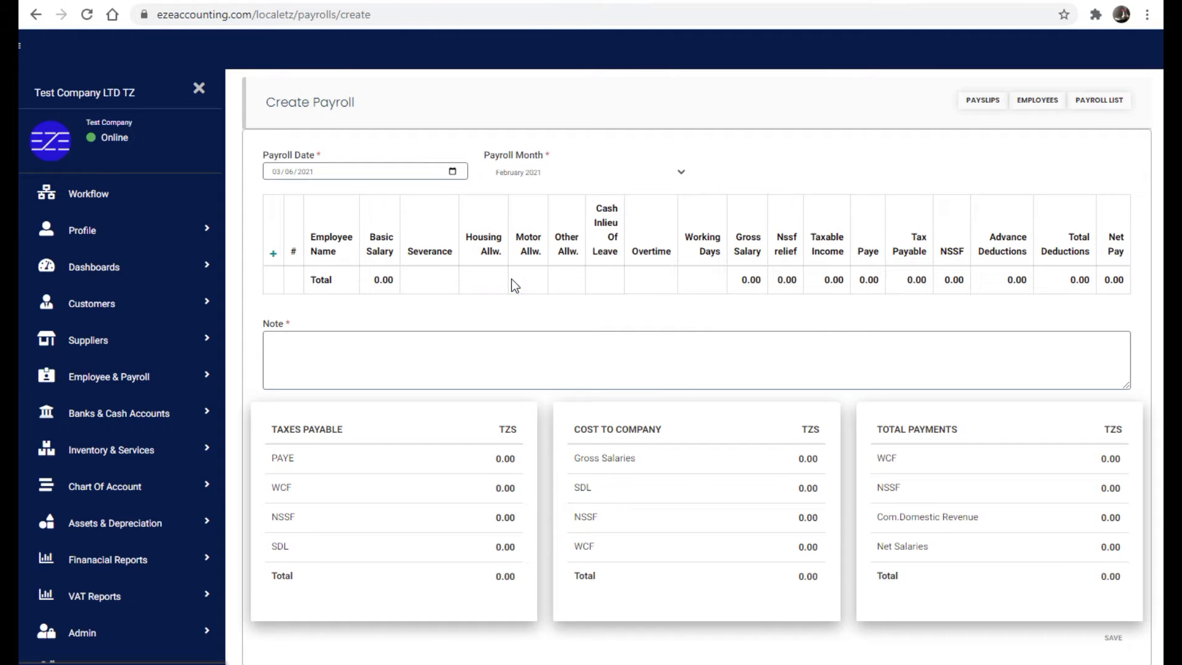
pyautogui.click(452, 173)
pyautogui.click(390, 198)
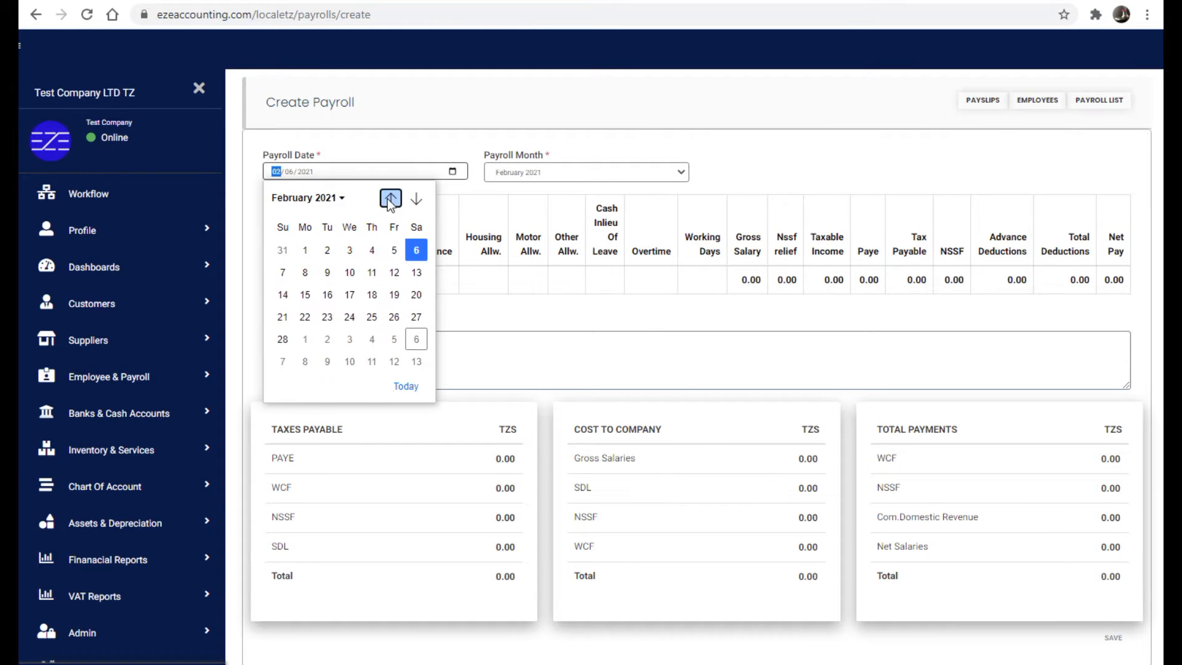
pyautogui.click(282, 340)
pyautogui.click(800, 146)
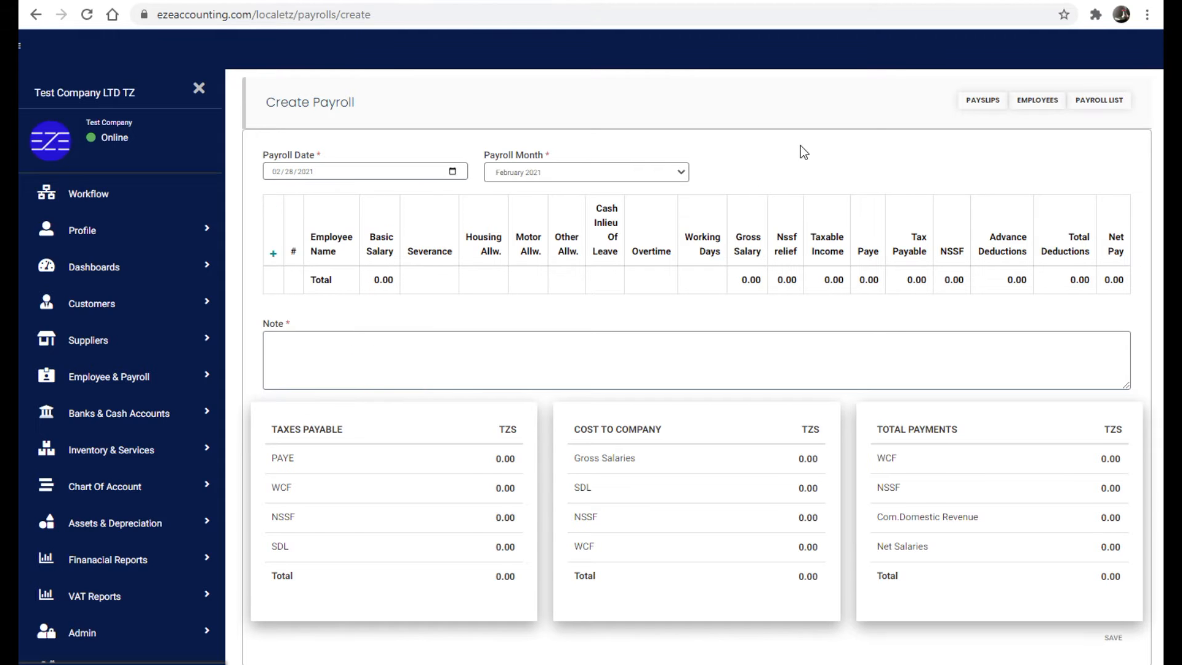
# Add a first employee row to the February 2021 payroll and select the Sales Executive
pyautogui.click(273, 255)
pyautogui.click(401, 253)
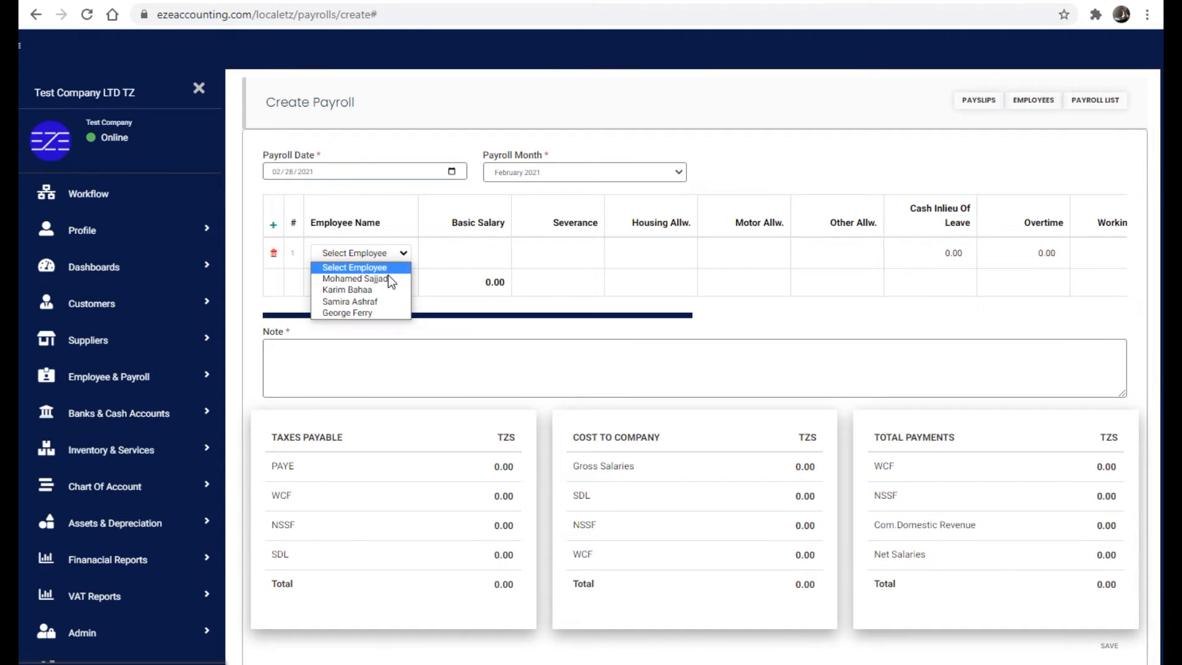
pyautogui.click(388, 277)
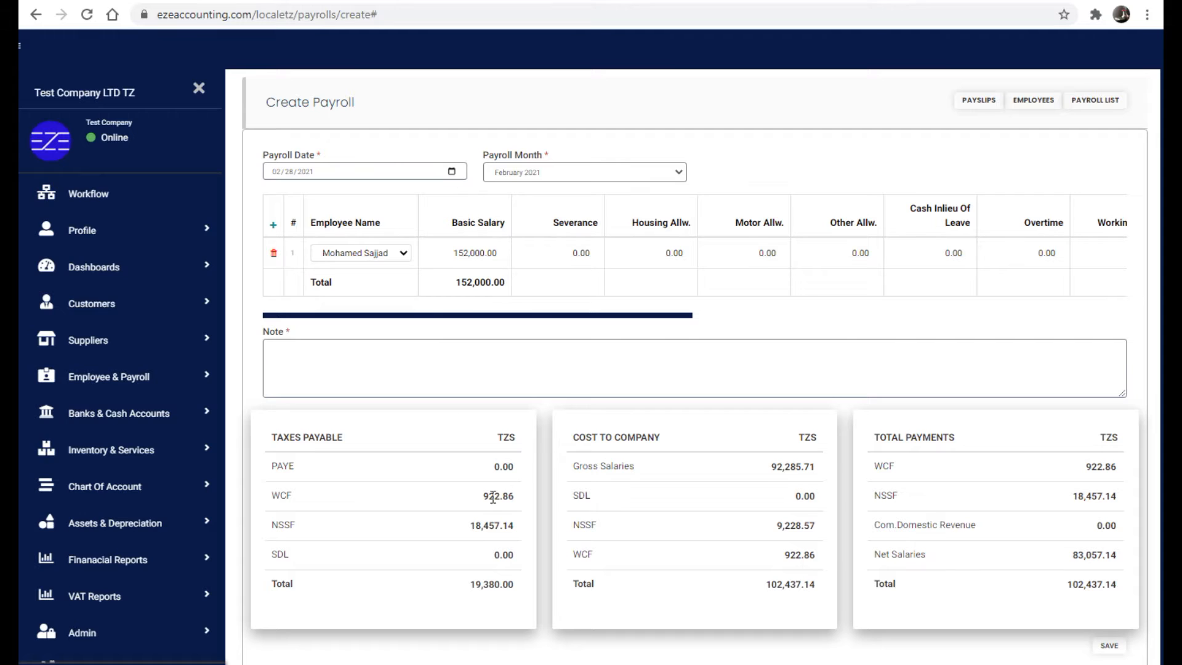
# Check the Sales Executive's working days in the new payroll against the joining date in the employee list
pyautogui.moveTo(523, 316); pyautogui.dragTo(752, 311)
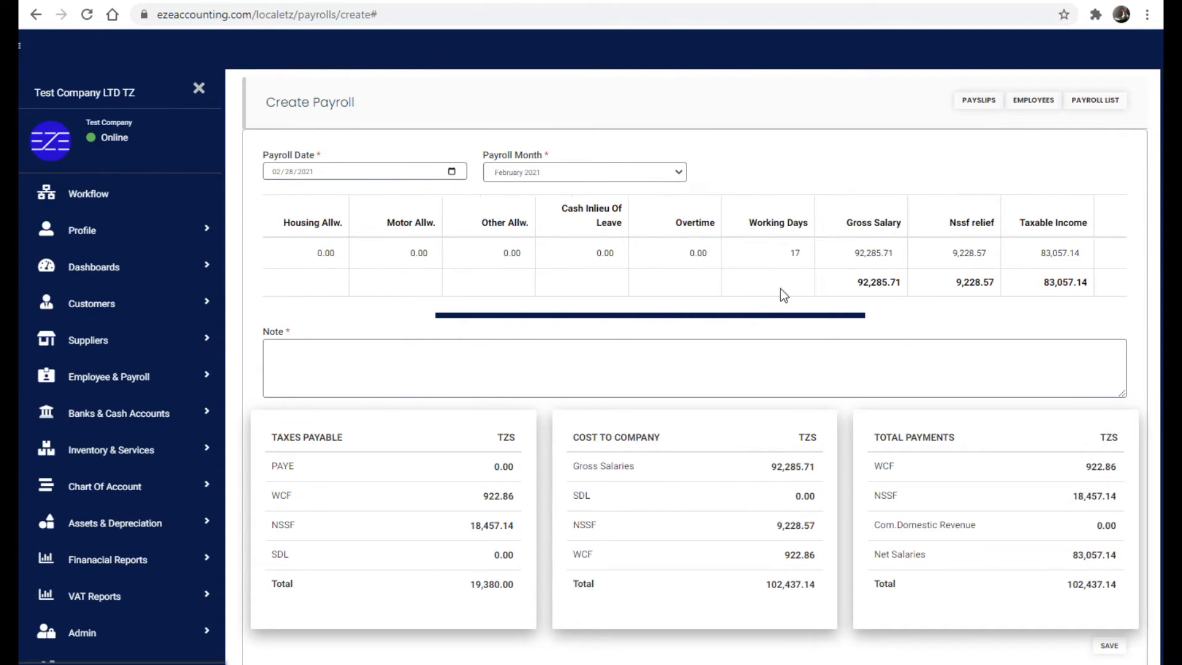
pyautogui.doubleClick(794, 253)
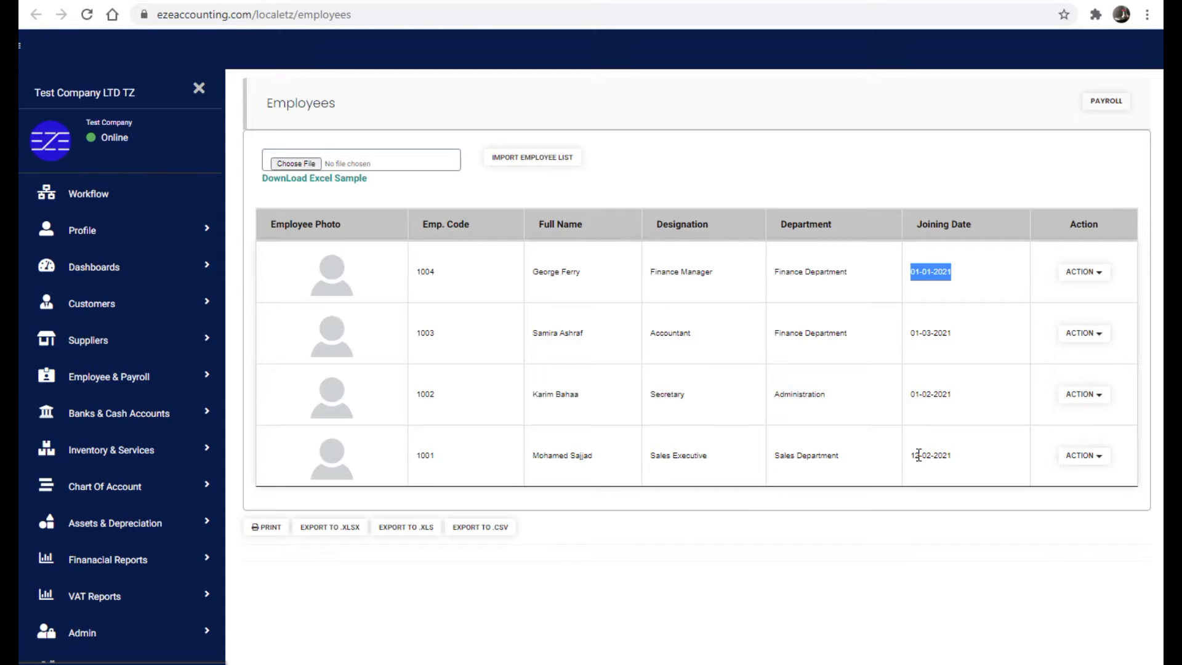
pyautogui.moveTo(911, 456); pyautogui.dragTo(931, 456)
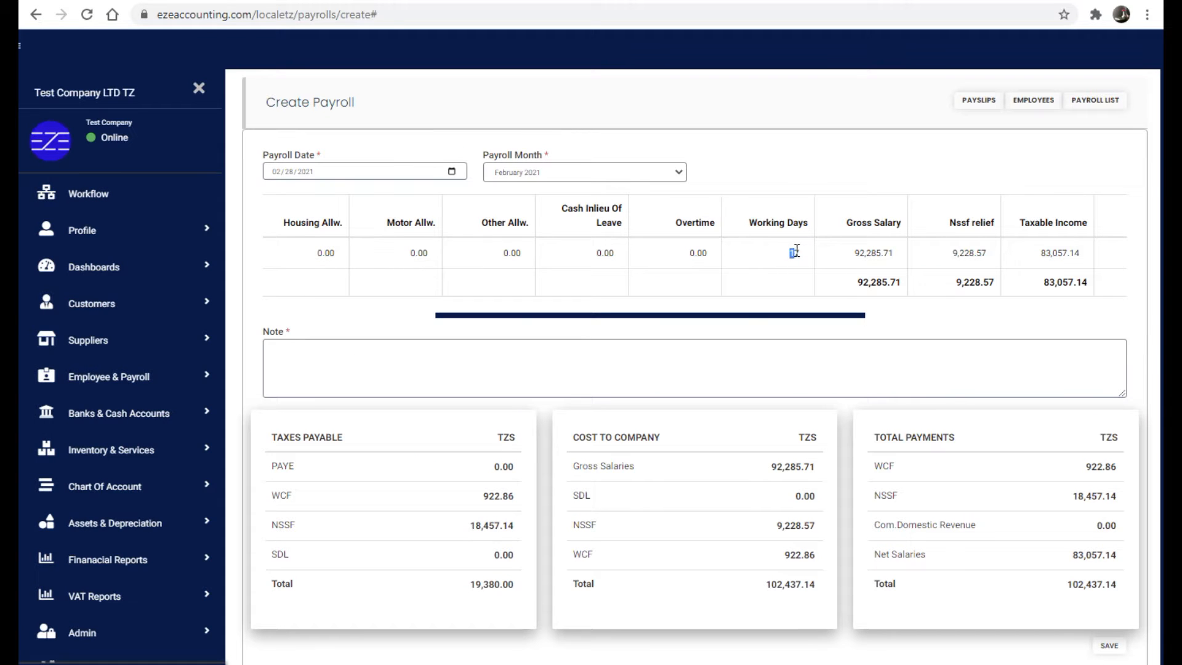
pyautogui.click(738, 312)
pyautogui.moveTo(744, 315); pyautogui.dragTo(459, 341)
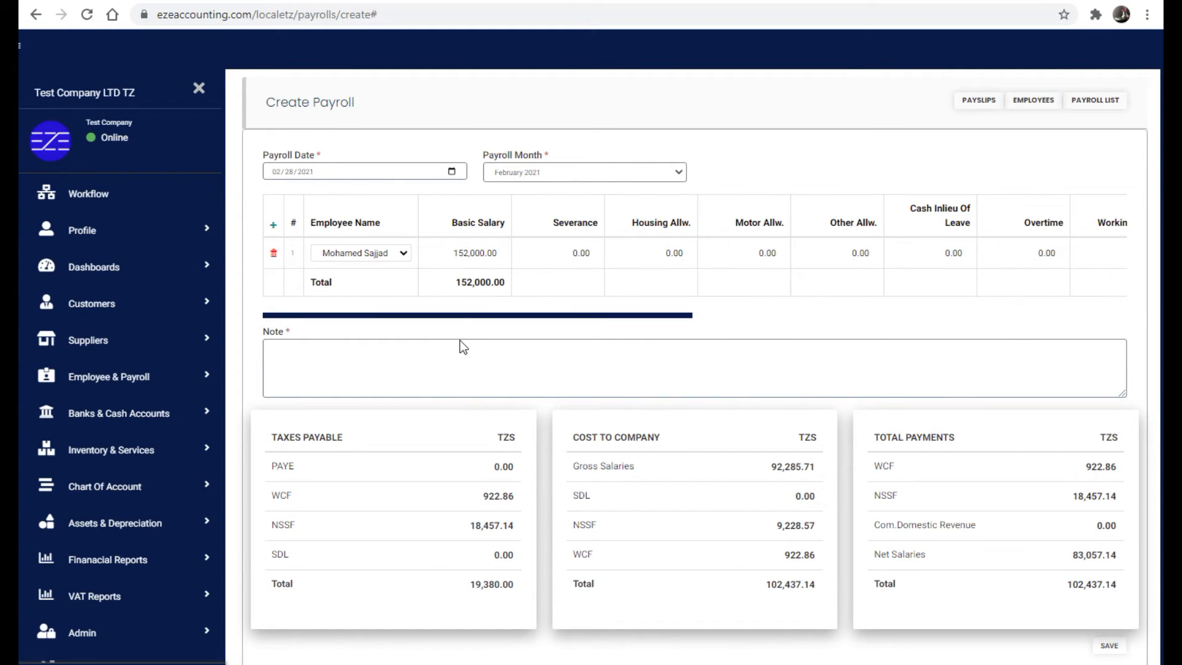
# Add a second payroll row for the Secretary and check the working days counted for that employee
pyautogui.click(273, 225)
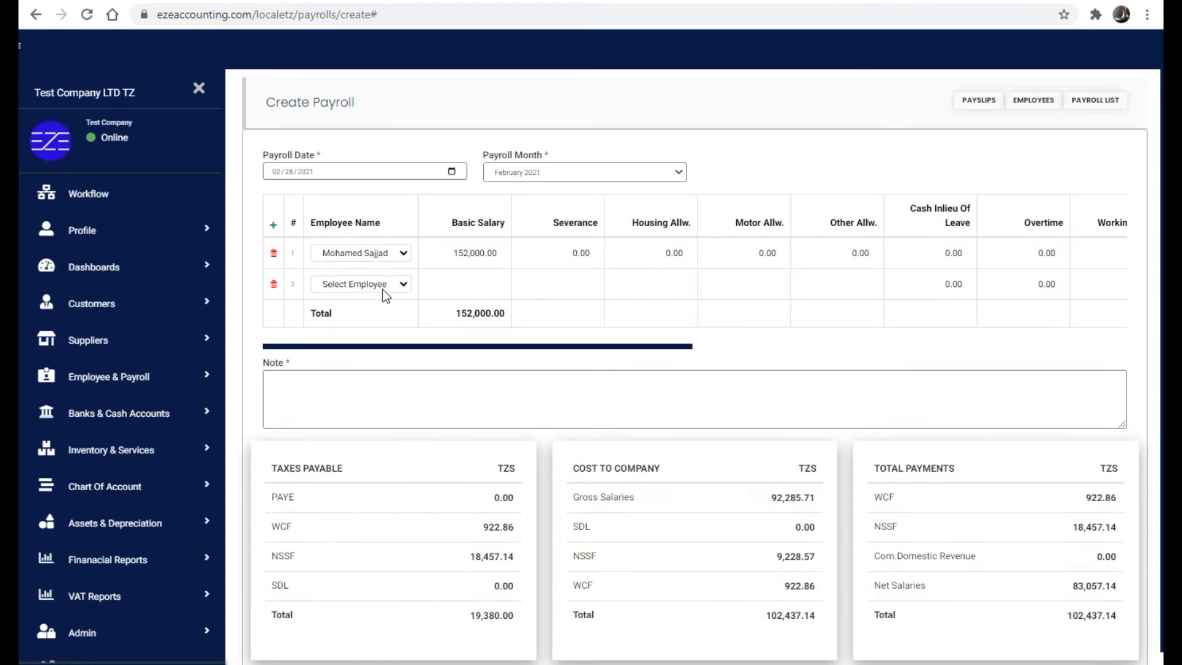
pyautogui.click(398, 284)
pyautogui.click(382, 323)
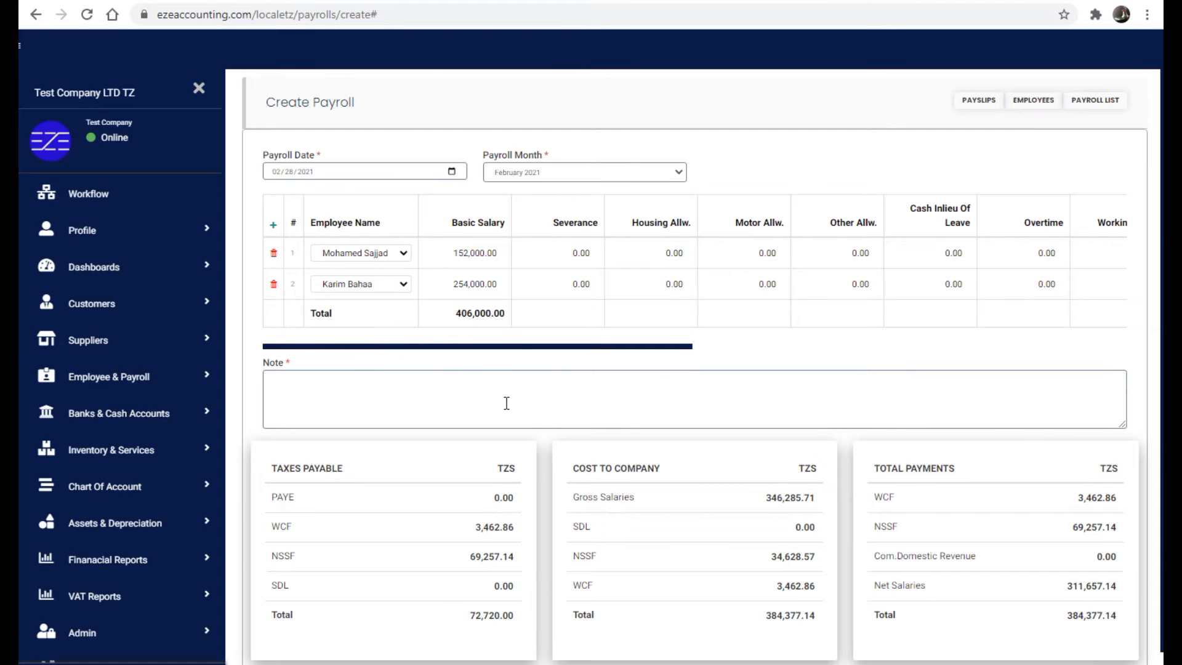
pyautogui.moveTo(514, 351); pyautogui.dragTo(664, 368)
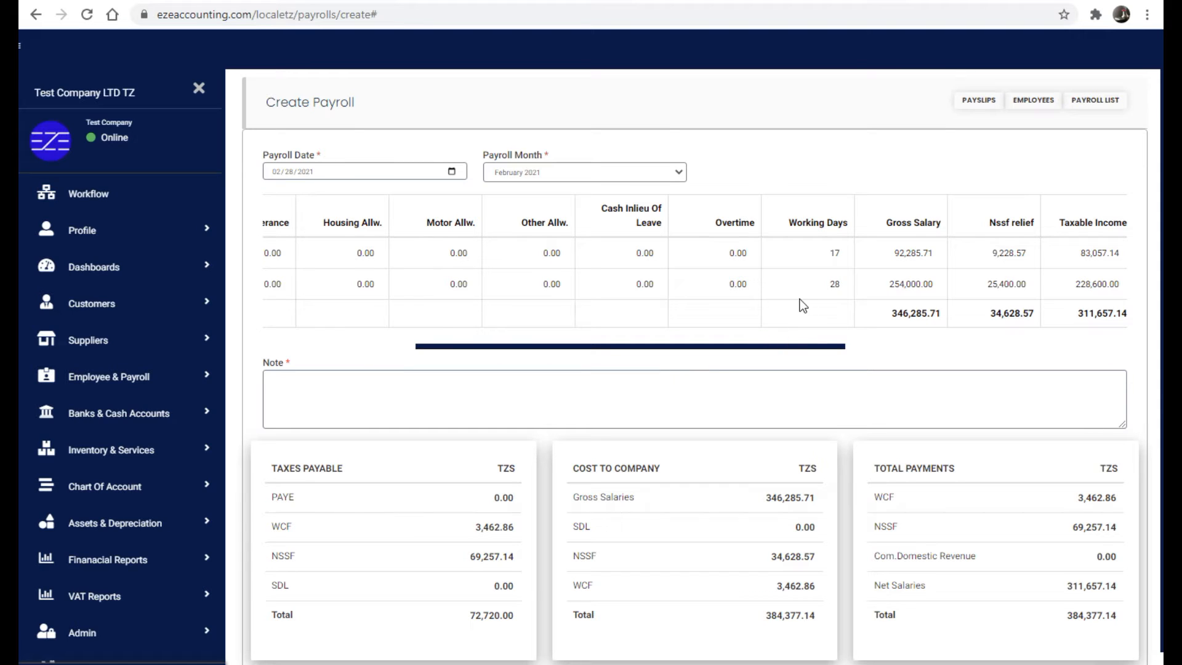
pyautogui.doubleClick(842, 286)
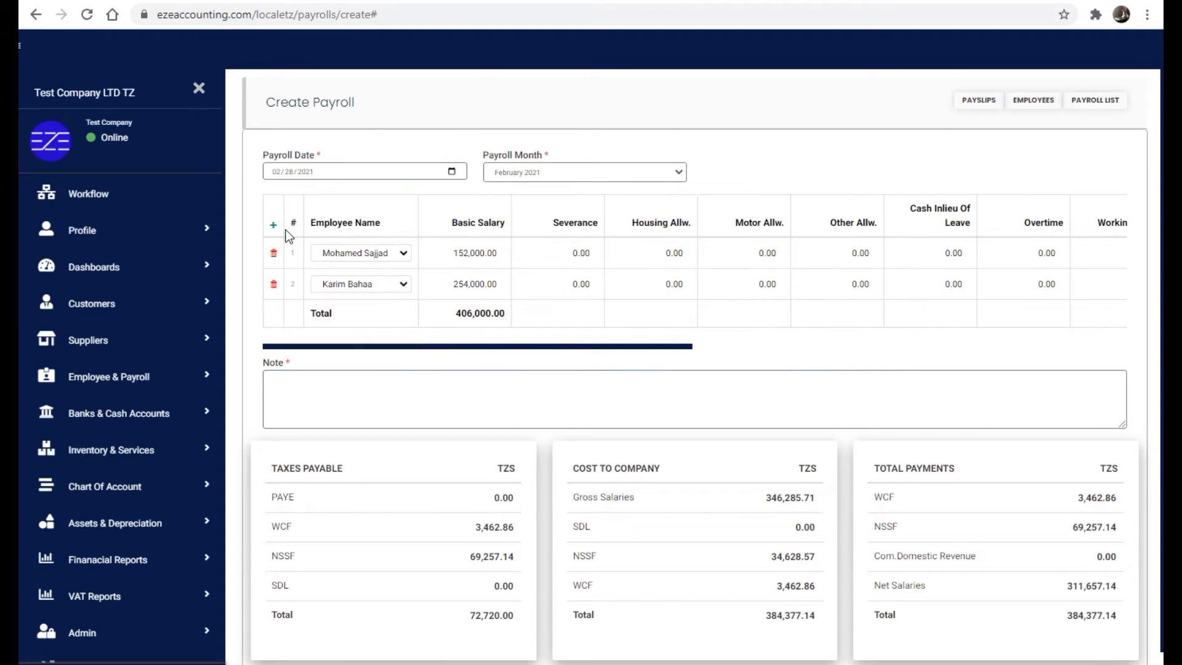
# Add a third payroll row for the Accountant and check the working days against the joining date in the employee list
pyautogui.click(273, 225)
pyautogui.click(405, 317)
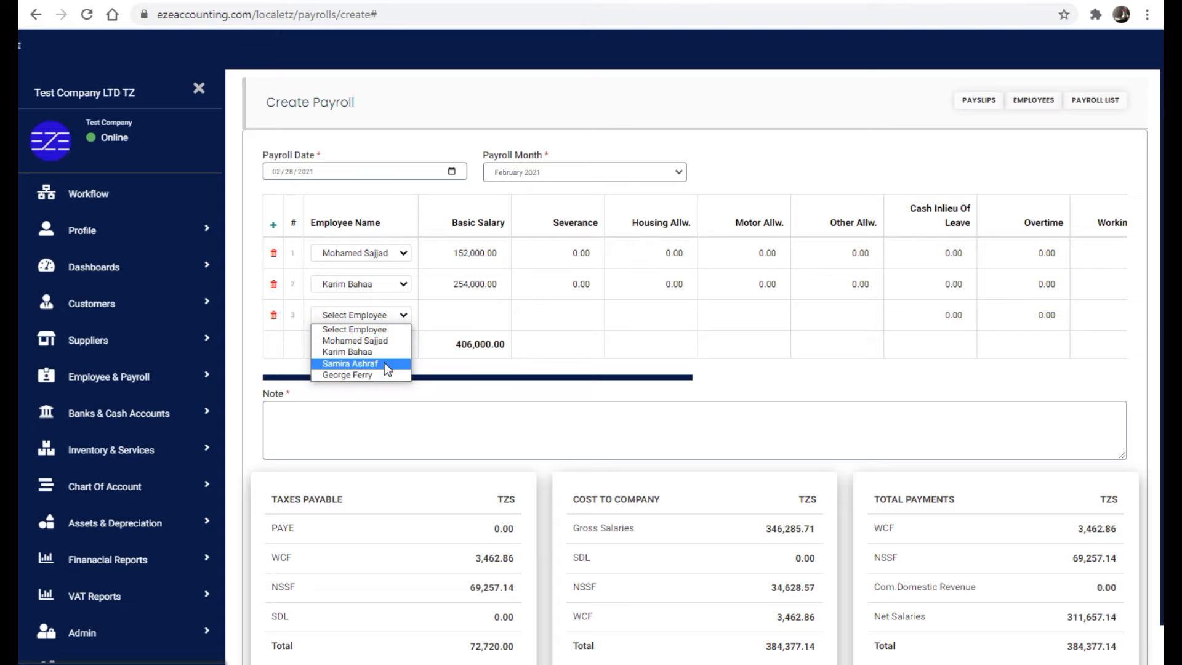
pyautogui.click(384, 364)
pyautogui.moveTo(465, 392); pyautogui.dragTo(741, 343)
pyautogui.doubleClick(814, 315)
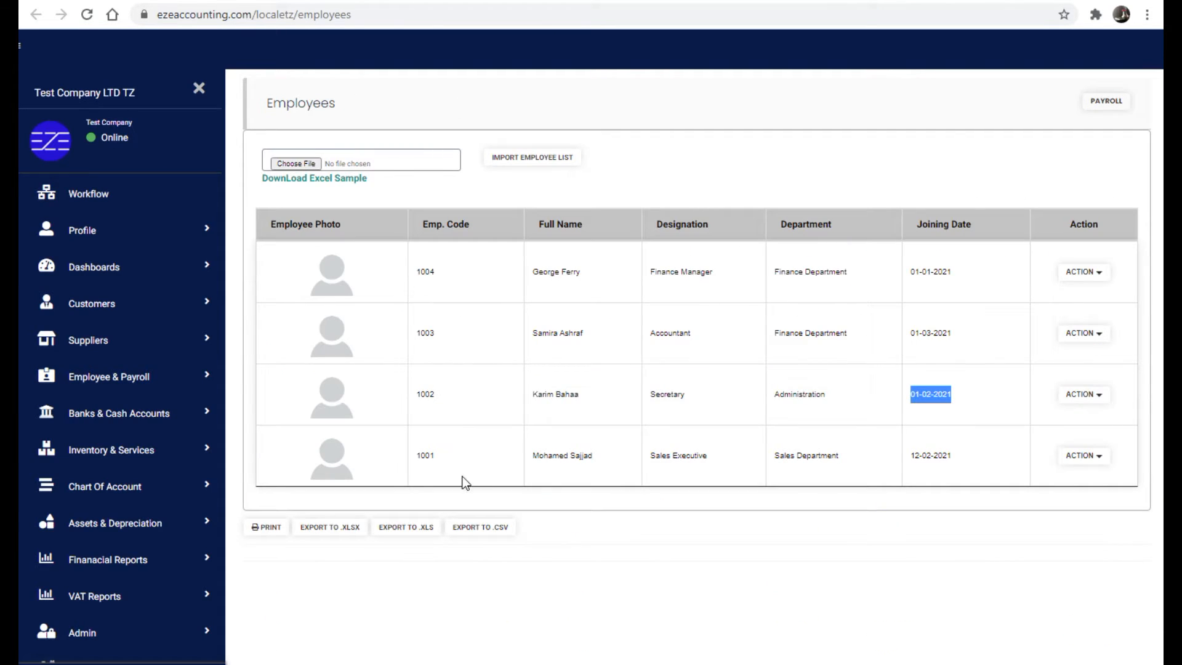
pyautogui.click(913, 334)
pyautogui.moveTo(913, 334); pyautogui.dragTo(952, 338)
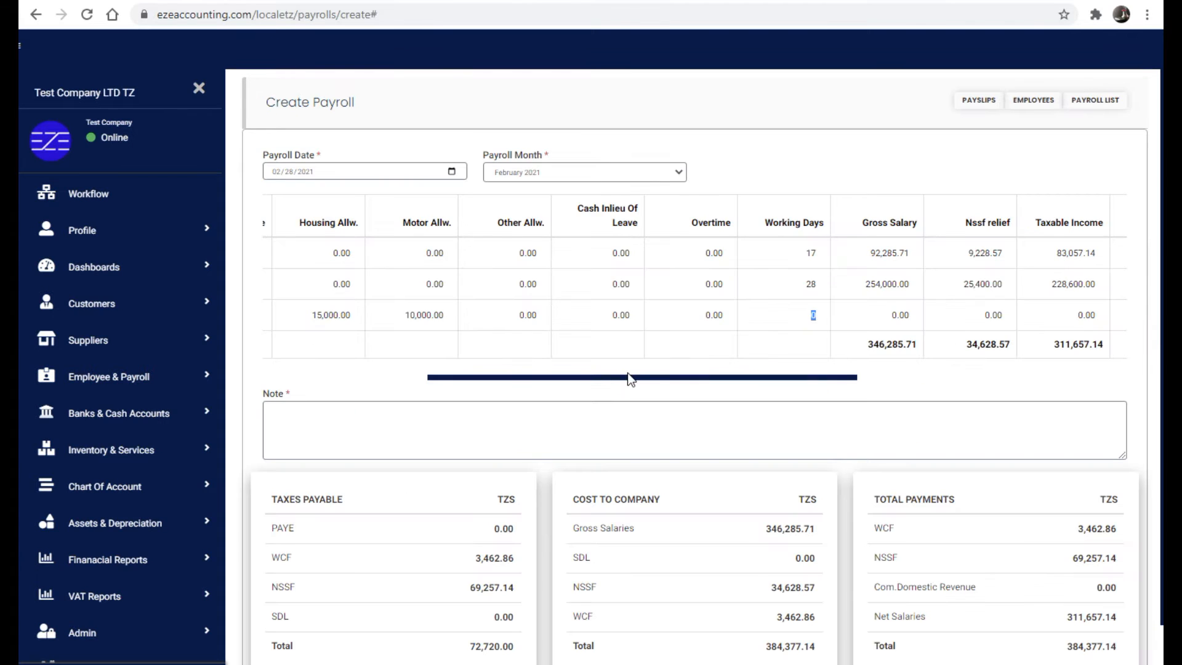
# Change the third row's employee to the Finance Manager and check the working days
pyautogui.moveTo(630, 378); pyautogui.dragTo(357, 367)
pyautogui.click(403, 316)
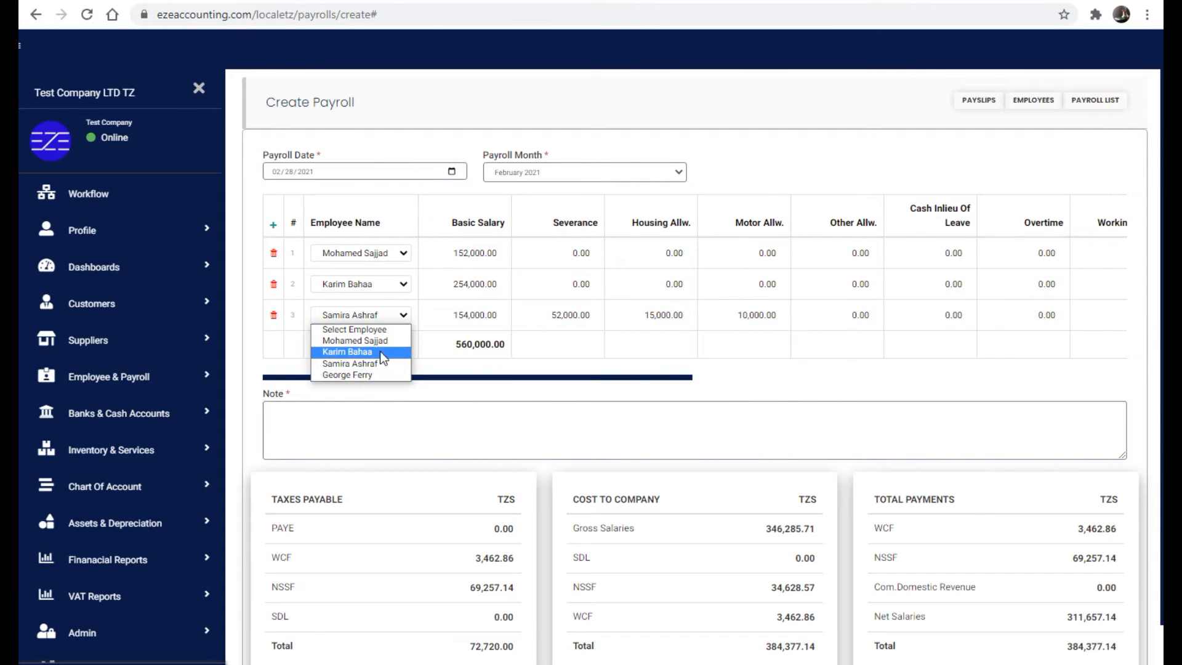
pyautogui.click(362, 372)
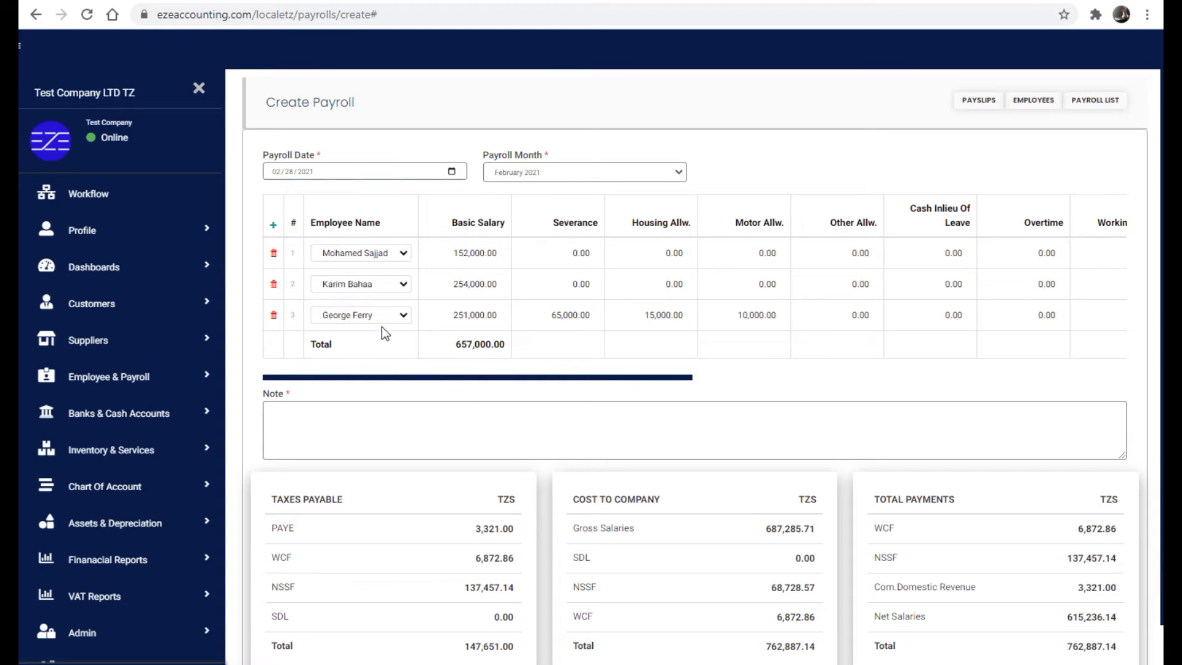
pyautogui.moveTo(407, 378); pyautogui.dragTo(432, 428)
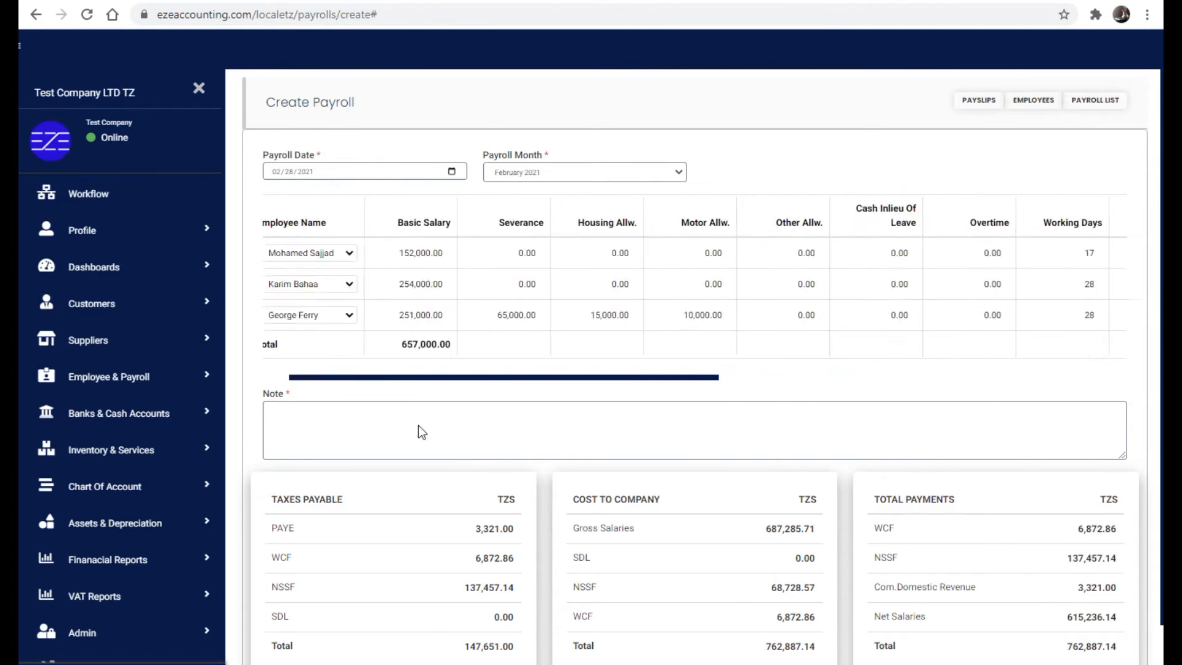
# Enter the note "Payroll for February 2021" and save the new payroll
pyautogui.click(340, 348)
pyautogui.write('Payroll for February 2021')
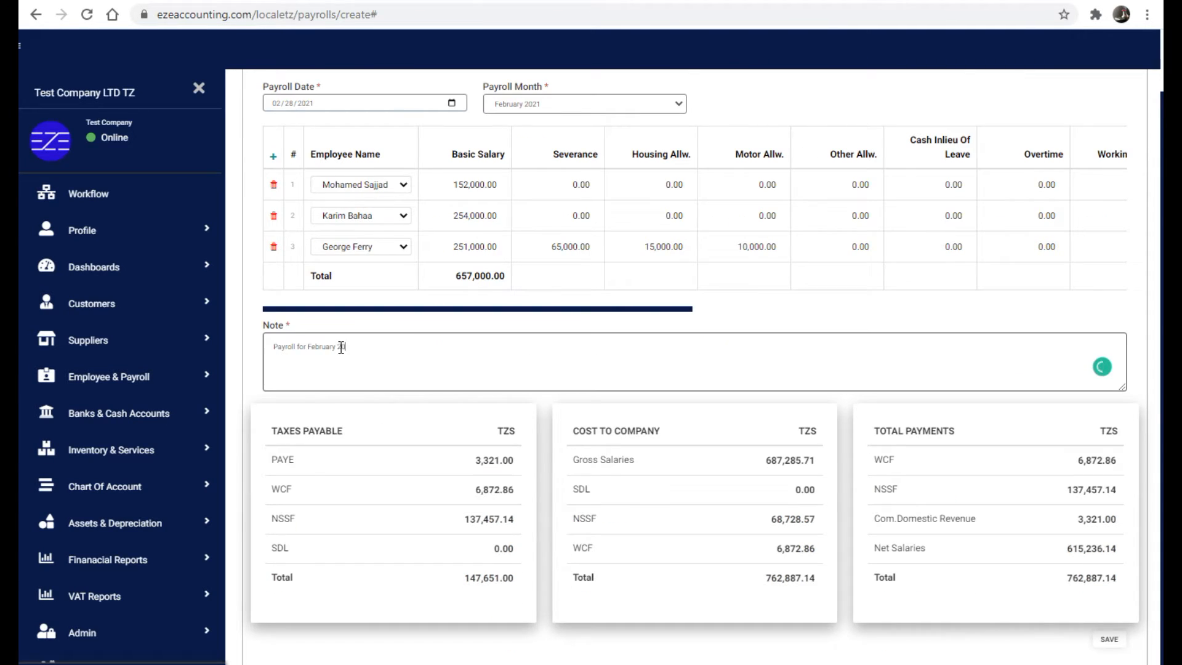
pyautogui.scroll(1, 942, 377)
pyautogui.scroll(-1, 941, 377)
pyautogui.click(1108, 639)
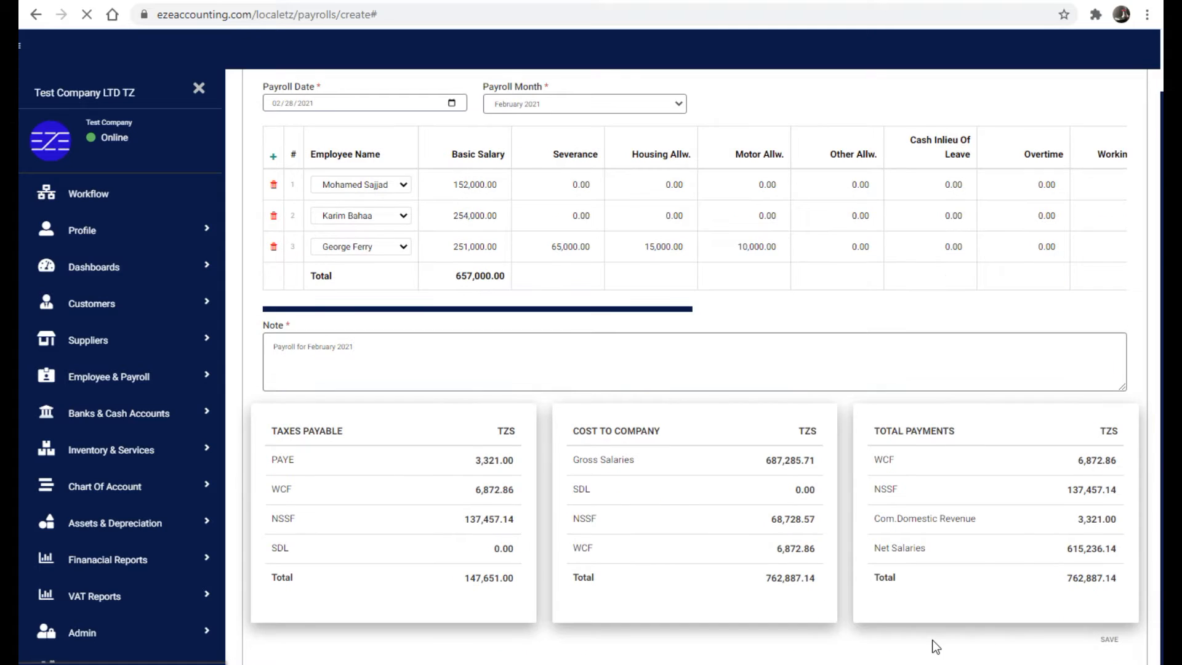
# Open the saved February 2021 payroll and view its PDF and print preview, then close them without printing
pyautogui.click(1003, 190)
pyautogui.click(868, 229)
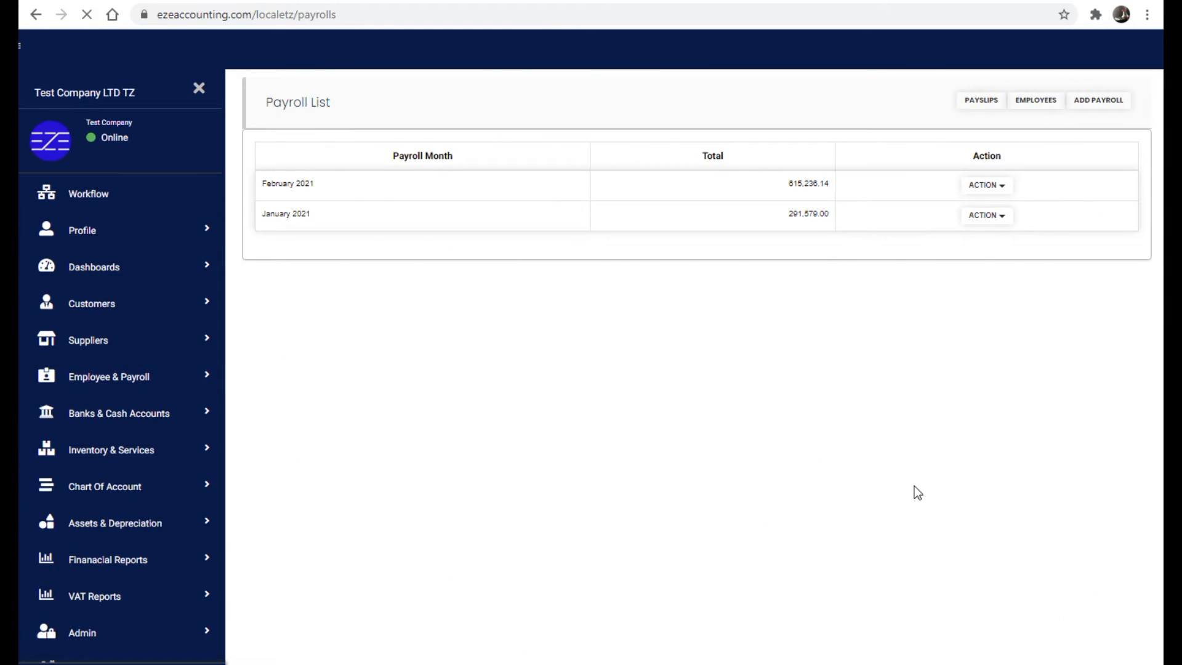
pyautogui.scroll(2, 947, 599)
pyautogui.click(1018, 90)
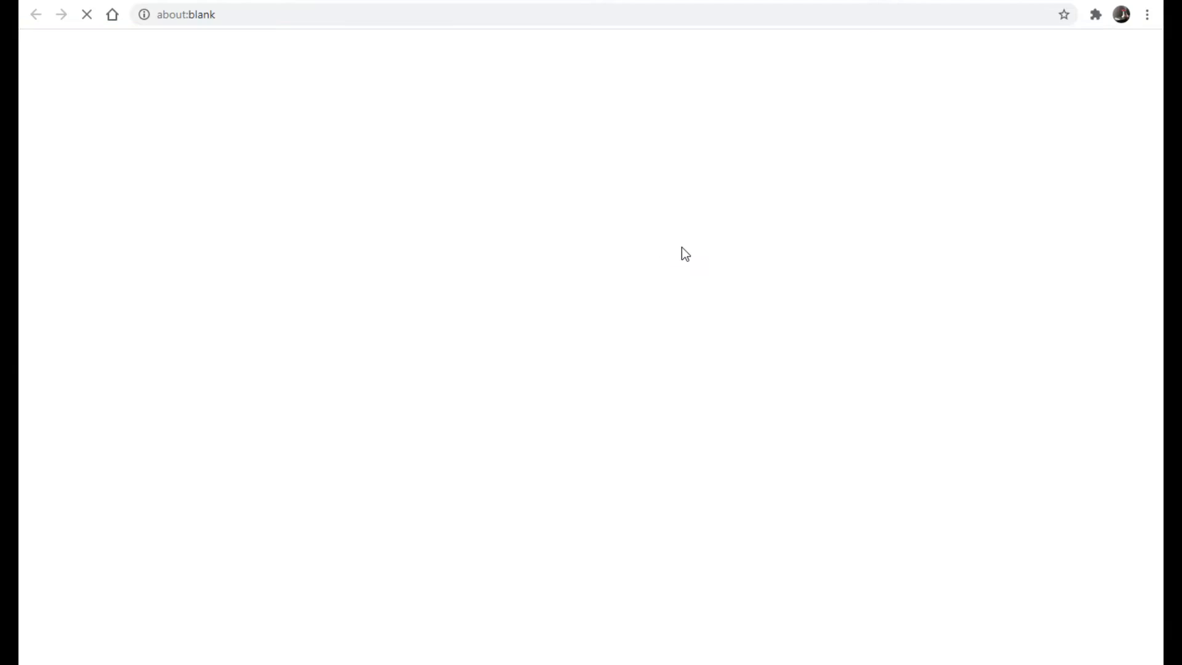
pyautogui.click(1105, 52)
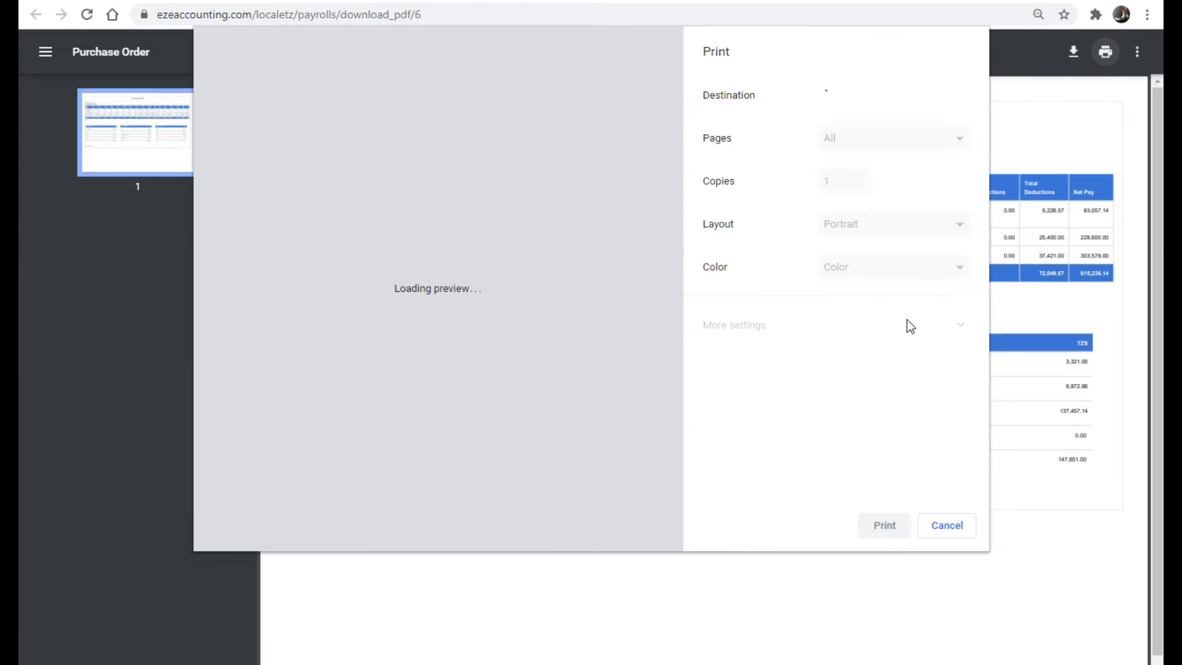
pyautogui.click(947, 526)
pyautogui.hotkey('ctrl', 'w')
# Open the February 2021 payroll for editing and set the first employee's overtime to 15,000
pyautogui.click(1074, 93)
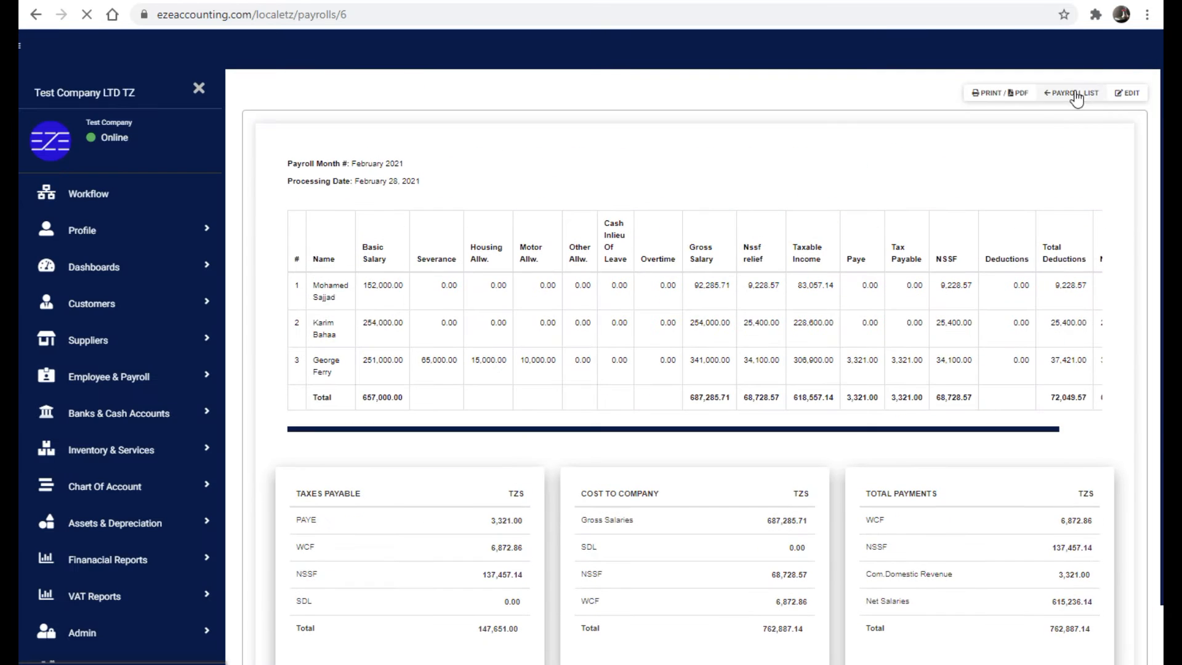
pyautogui.moveTo(553, 360); pyautogui.dragTo(731, 360)
pyautogui.write('10000')
pyautogui.press('Tab')
# Set the advance deduction in the third payroll row to 10,000
pyautogui.moveTo(646, 362); pyautogui.dragTo(1008, 392)
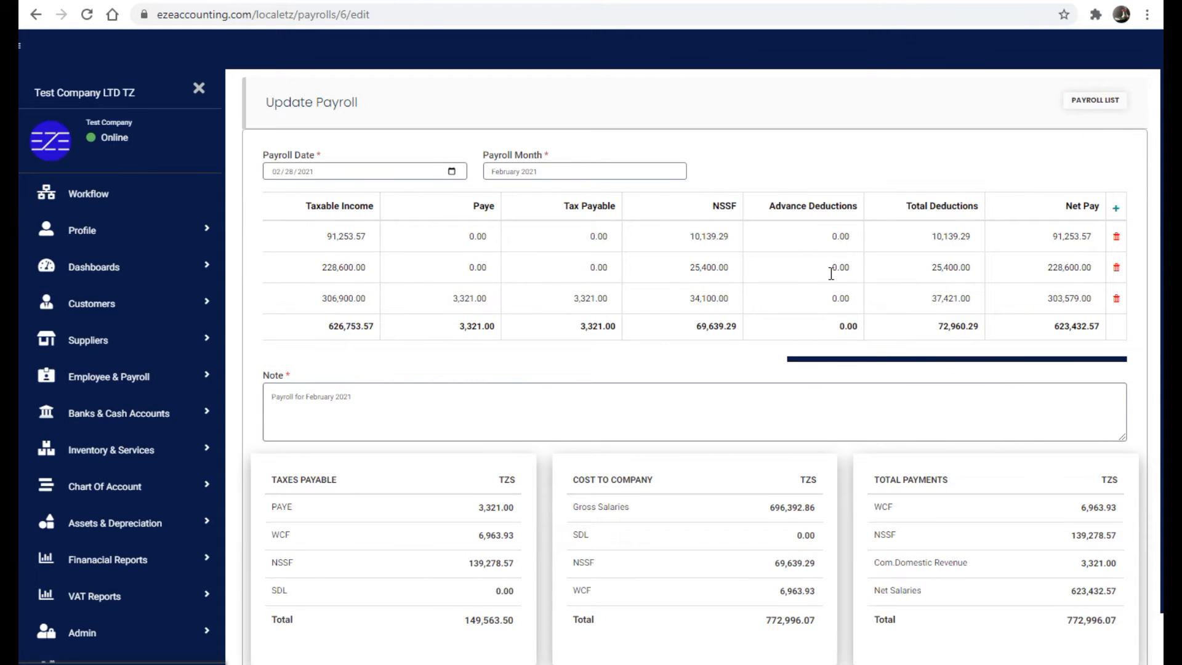
pyautogui.write('10000')
pyautogui.press('Tab')
# Compare the payroll's net pay and NSSF totals with the summary cards, and save the updated payroll
pyautogui.moveTo(1063, 362); pyautogui.dragTo(1089, 391)
pyautogui.moveTo(1055, 326); pyautogui.dragTo(1101, 326)
pyautogui.moveTo(1070, 592); pyautogui.dragTo(1118, 593)
pyautogui.moveTo(696, 326); pyautogui.dragTo(737, 326)
pyautogui.moveTo(774, 563); pyautogui.dragTo(817, 563)
pyautogui.scroll(-2, 1010, 584)
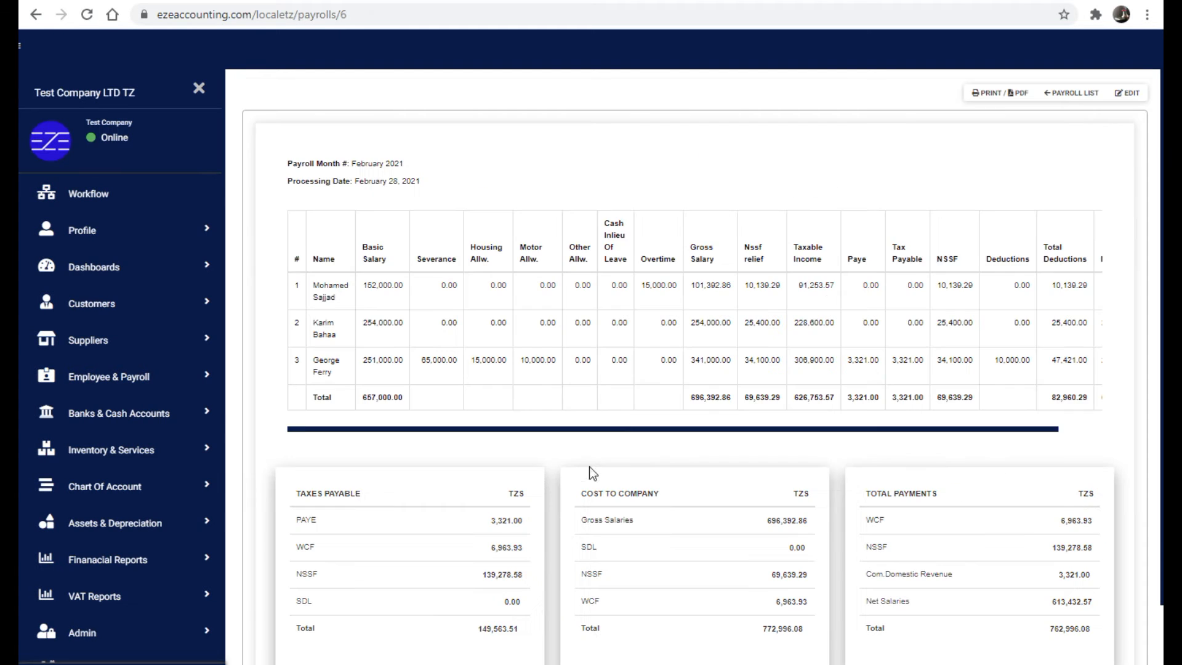
# Check the overtime, the deduction and the net salary totals in the saved February 2021 payroll
pyautogui.moveTo(626, 429); pyautogui.dragTo(684, 439)
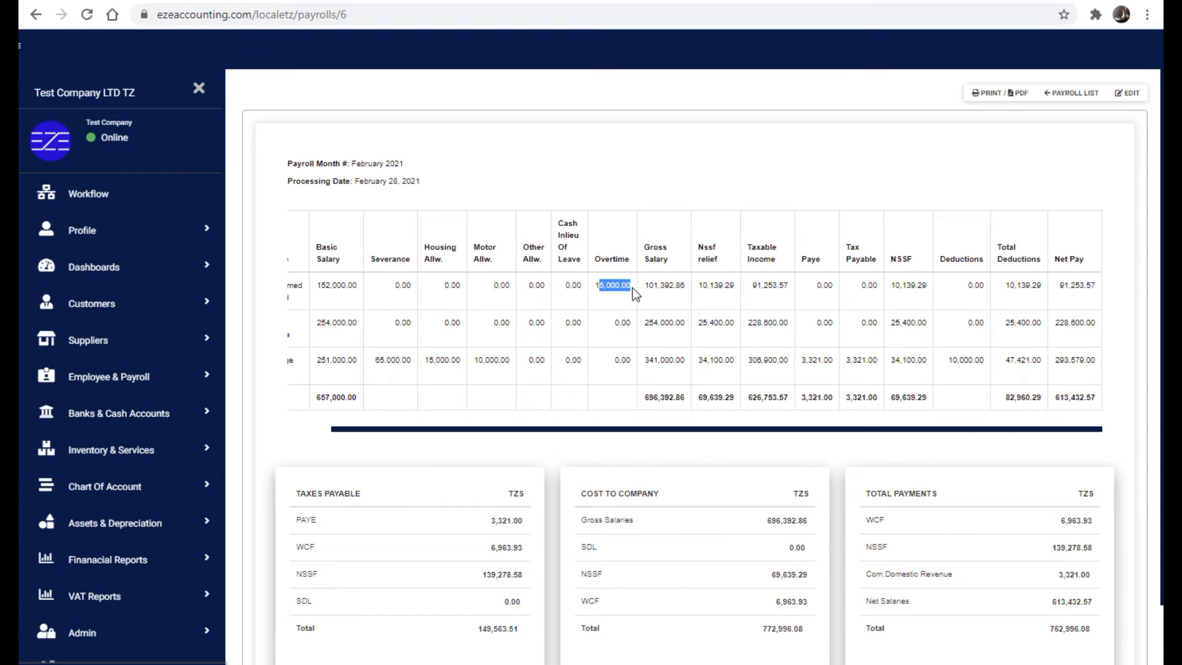
pyautogui.doubleClick(966, 360)
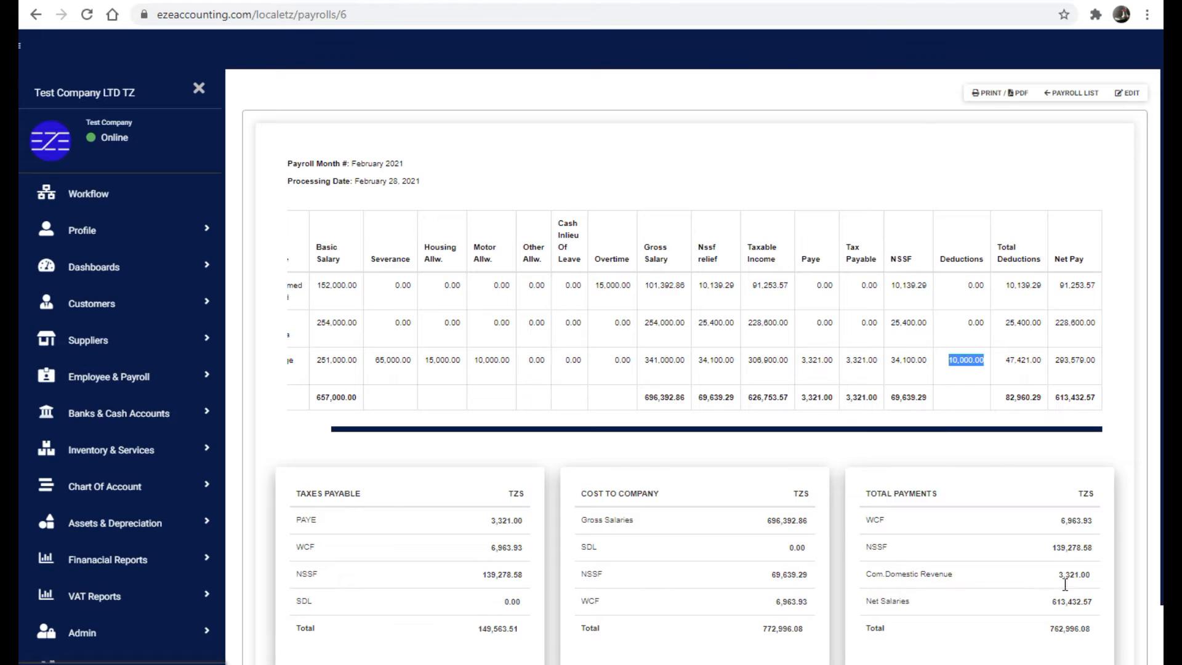
pyautogui.doubleClick(1054, 628)
pyautogui.doubleClick(1072, 601)
pyautogui.doubleClick(1075, 397)
pyautogui.click(1129, 191)
# Open the Bank Letters report and generate the January 2021 details for bank DTB with all staff
pyautogui.click(1083, 95)
pyautogui.click(1006, 186)
pyautogui.click(892, 246)
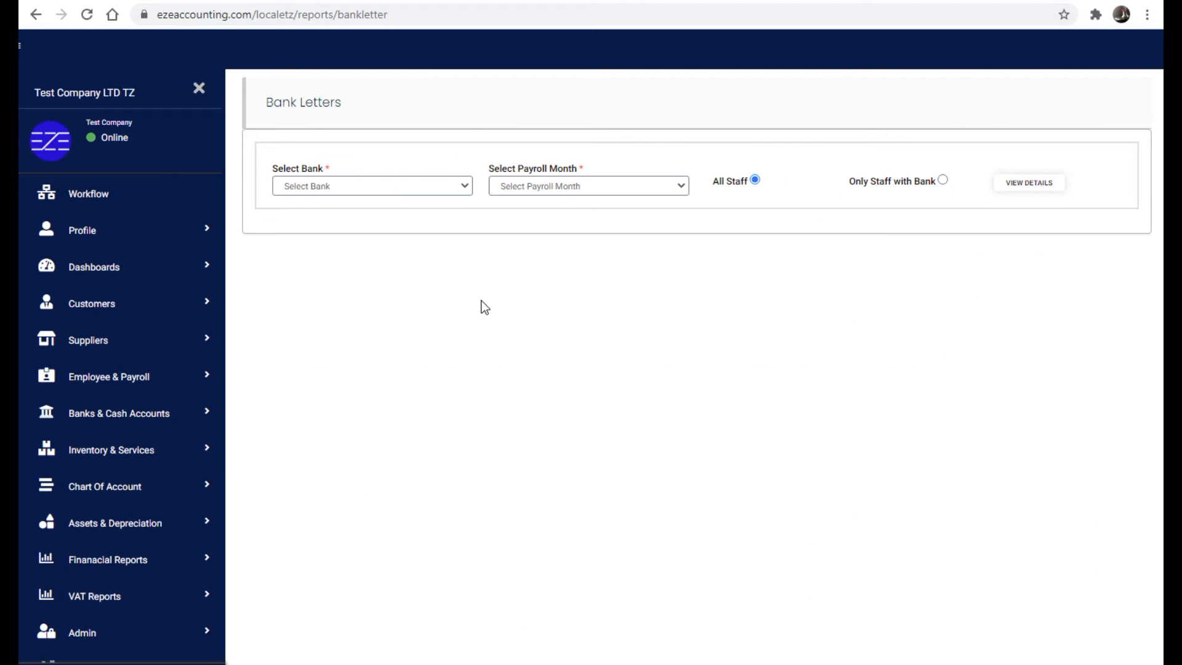
pyautogui.click(464, 186)
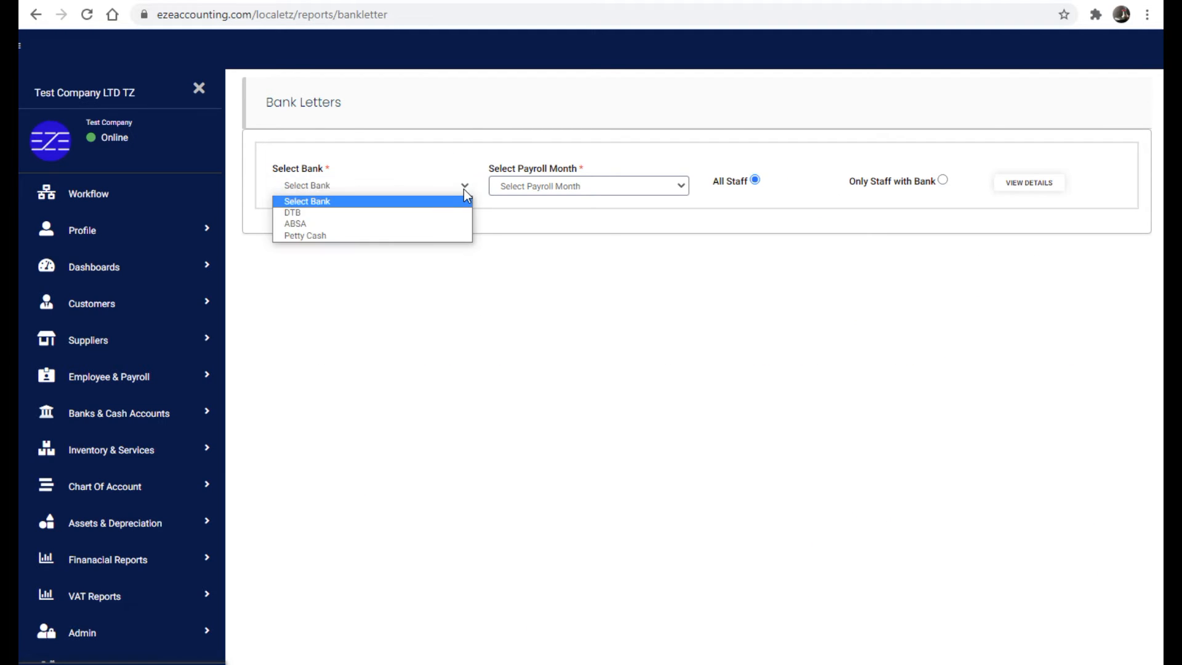
pyautogui.click(425, 216)
pyautogui.click(680, 186)
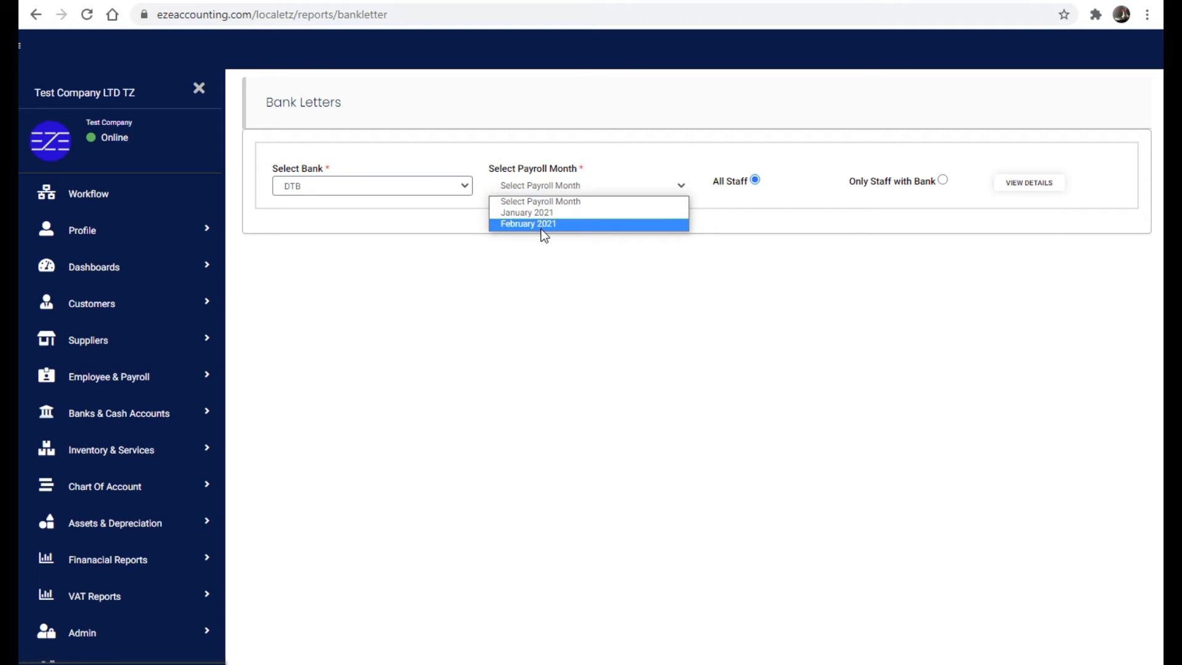
pyautogui.click(505, 213)
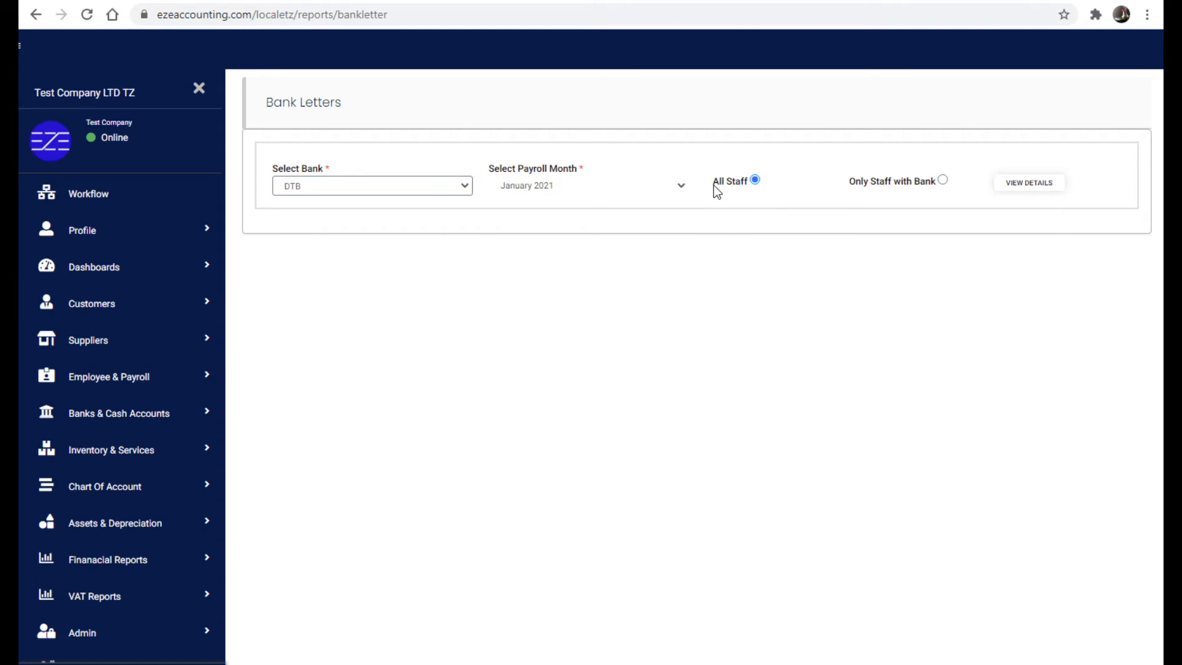
pyautogui.click(1054, 183)
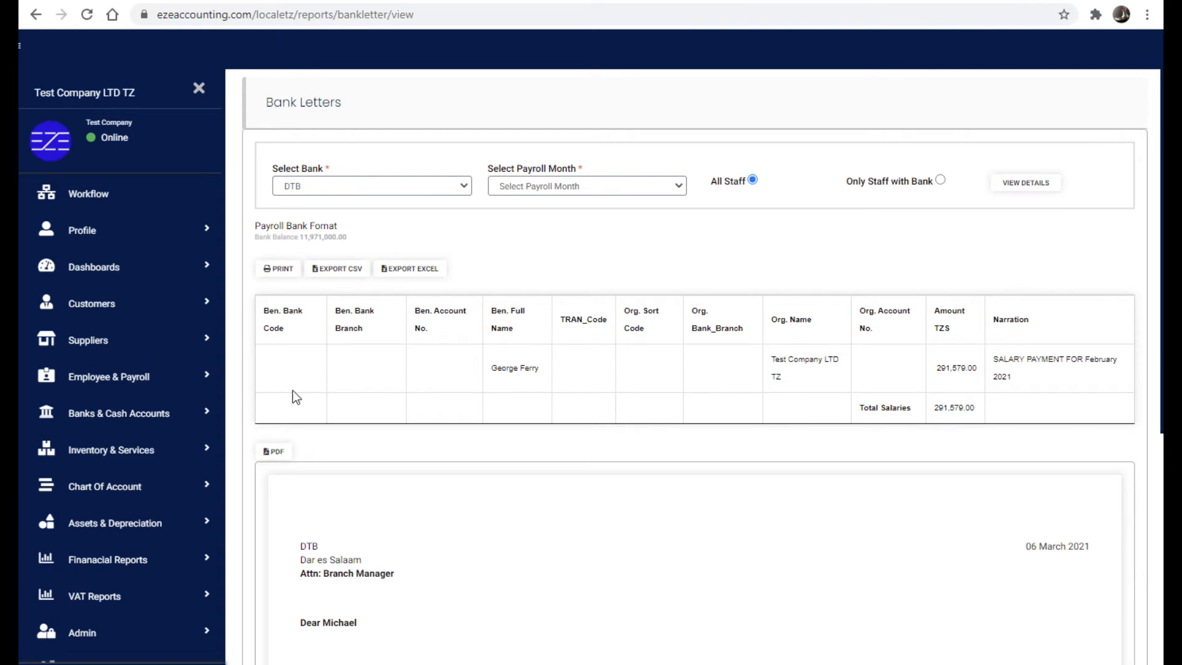
# Review the beneficiary table and the generated January 2021 letter to the bank
pyautogui.moveTo(497, 373); pyautogui.dragTo(551, 378)
pyautogui.click(699, 375)
pyautogui.scroll(-4, 821, 537)
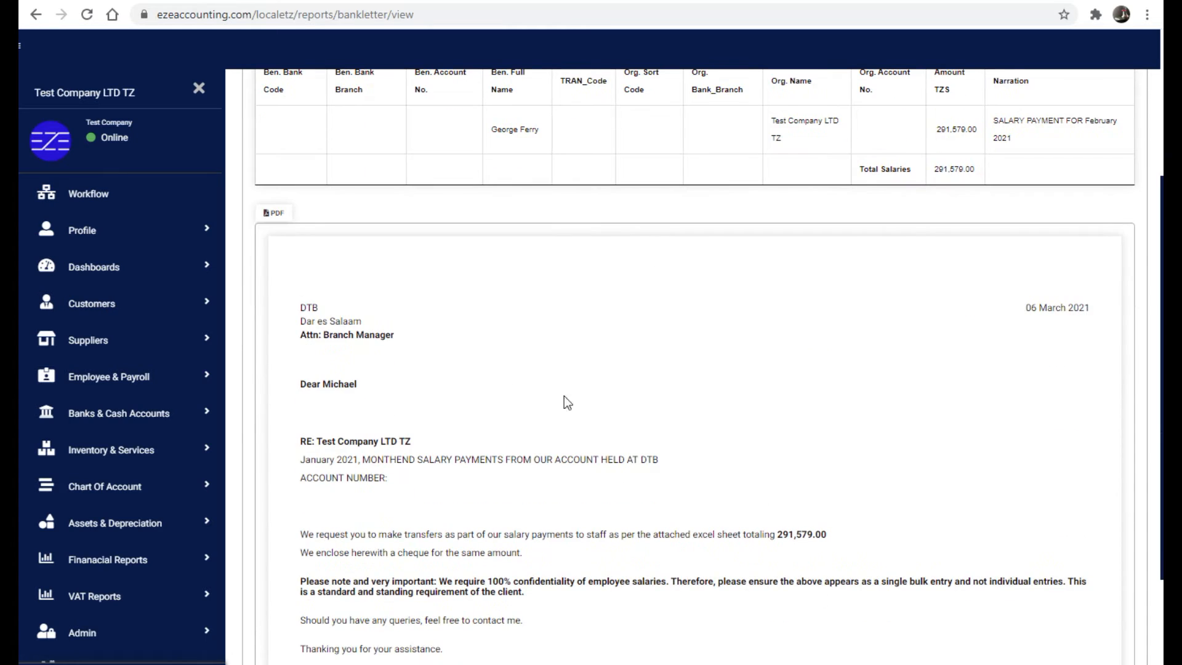
pyautogui.scroll(3, 742, 473)
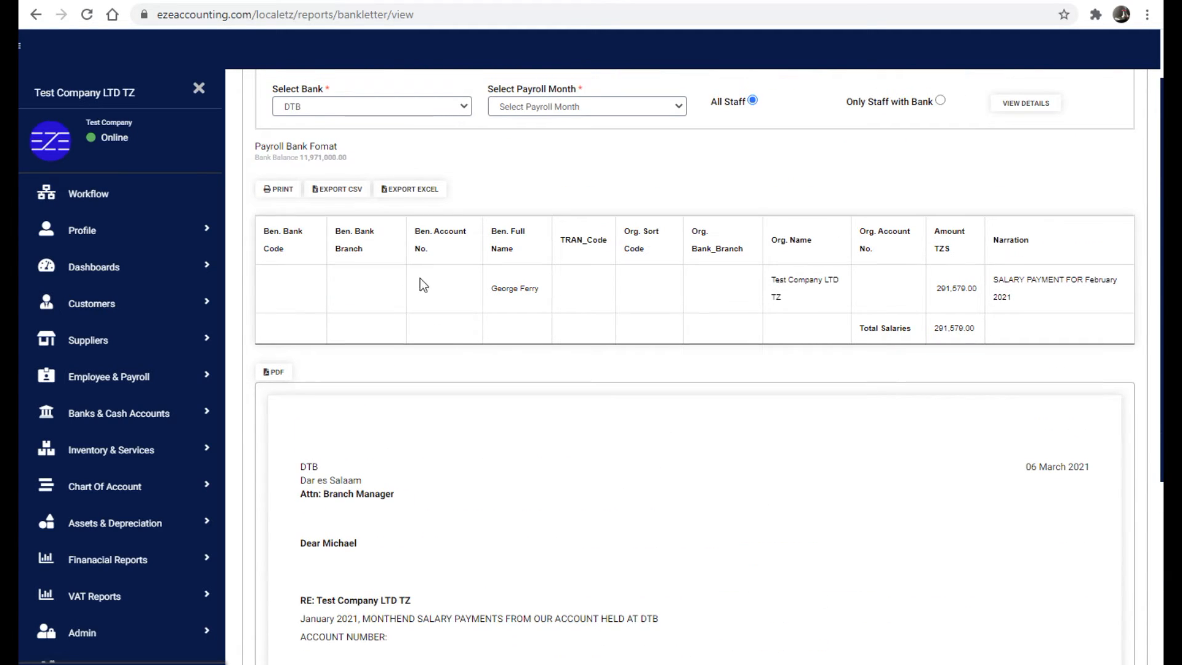
# Export the January 2021 bank payment table to Excel, inspect the salaries sheet and close the workbook
pyautogui.click(426, 191)
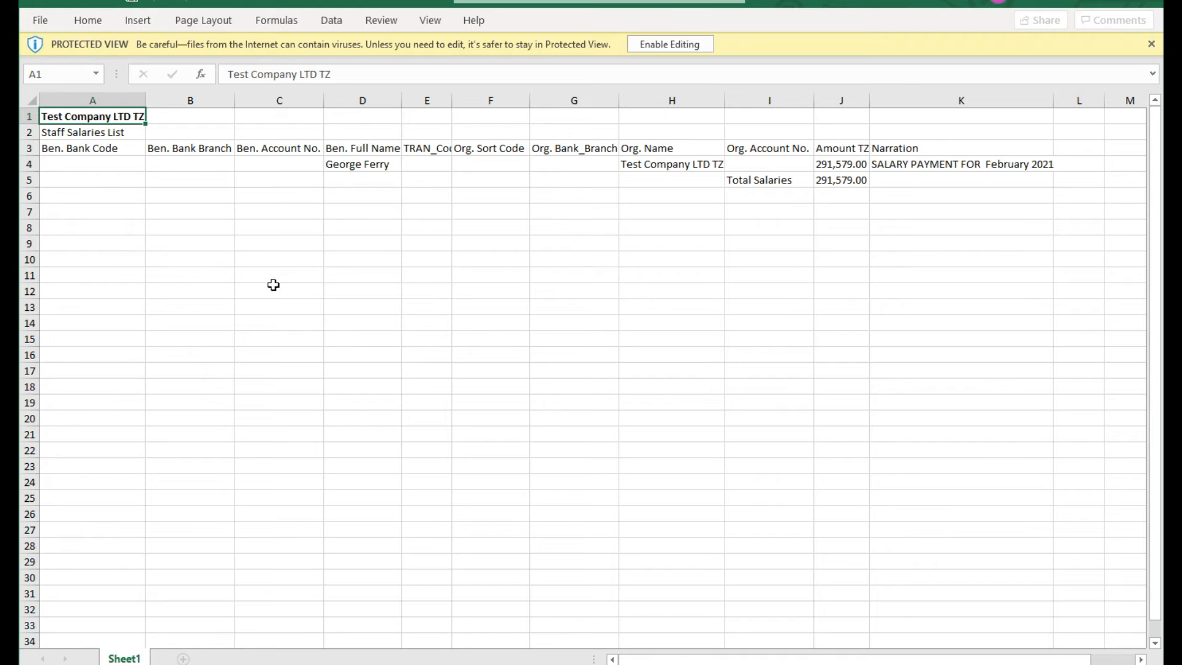
pyautogui.click(273, 287)
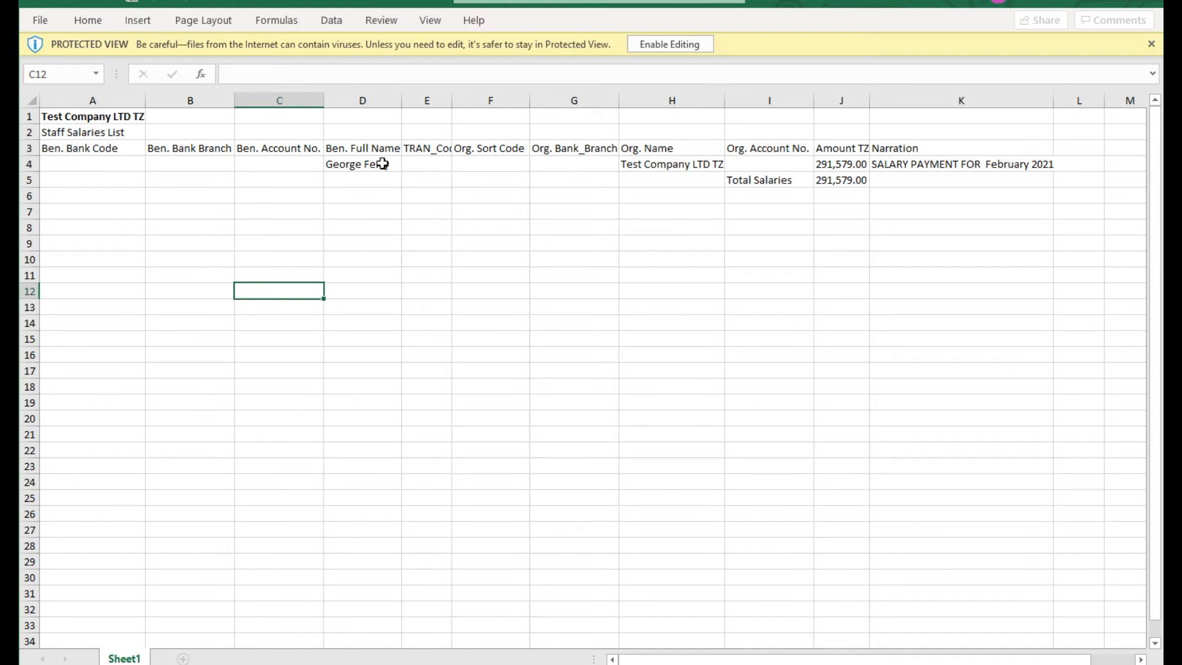
pyautogui.click(913, 165)
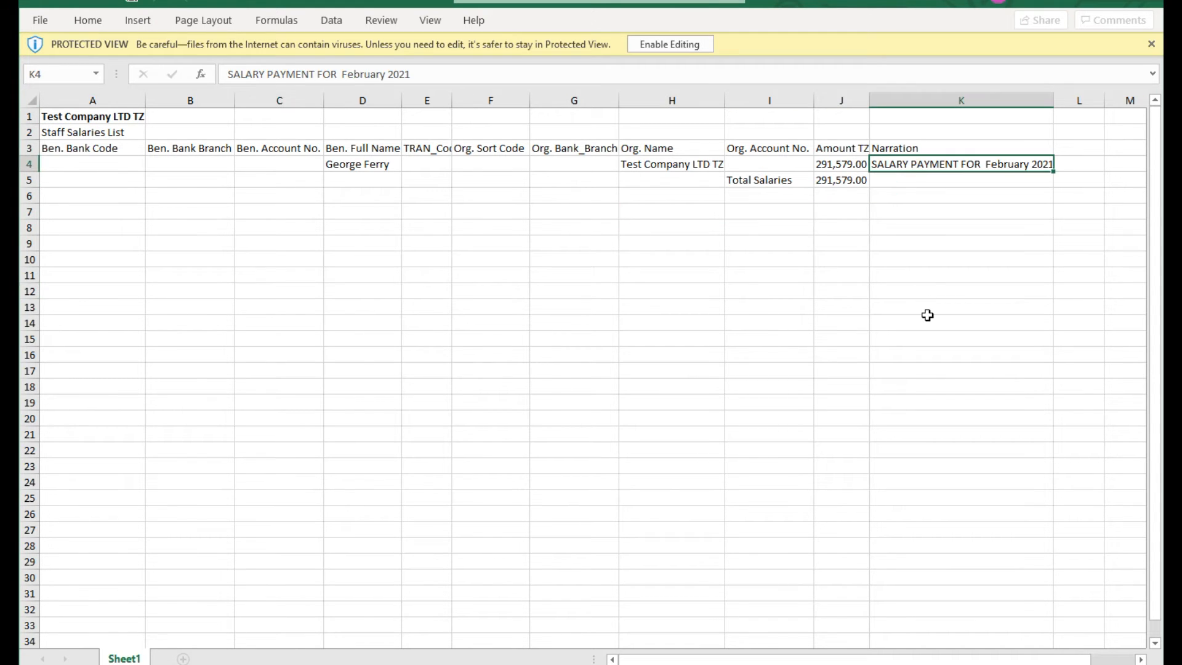
pyautogui.click(1071, 3)
# Examine the bank letter's payroll month and compare its transfer total with the table's total salaries
pyautogui.scroll(-1, 622, 504)
pyautogui.scroll(-5, 622, 504)
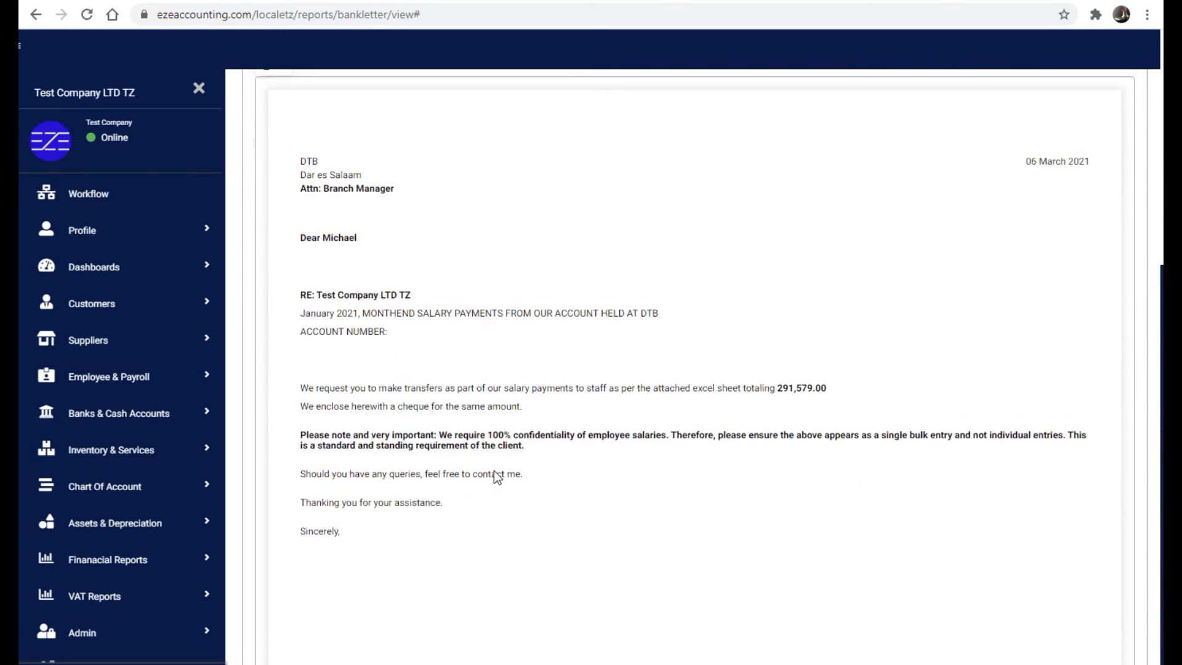
pyautogui.scroll(1, 326, 271)
pyautogui.click(379, 361)
pyautogui.moveTo(300, 363); pyautogui.dragTo(360, 364)
pyautogui.scroll(5, 641, 483)
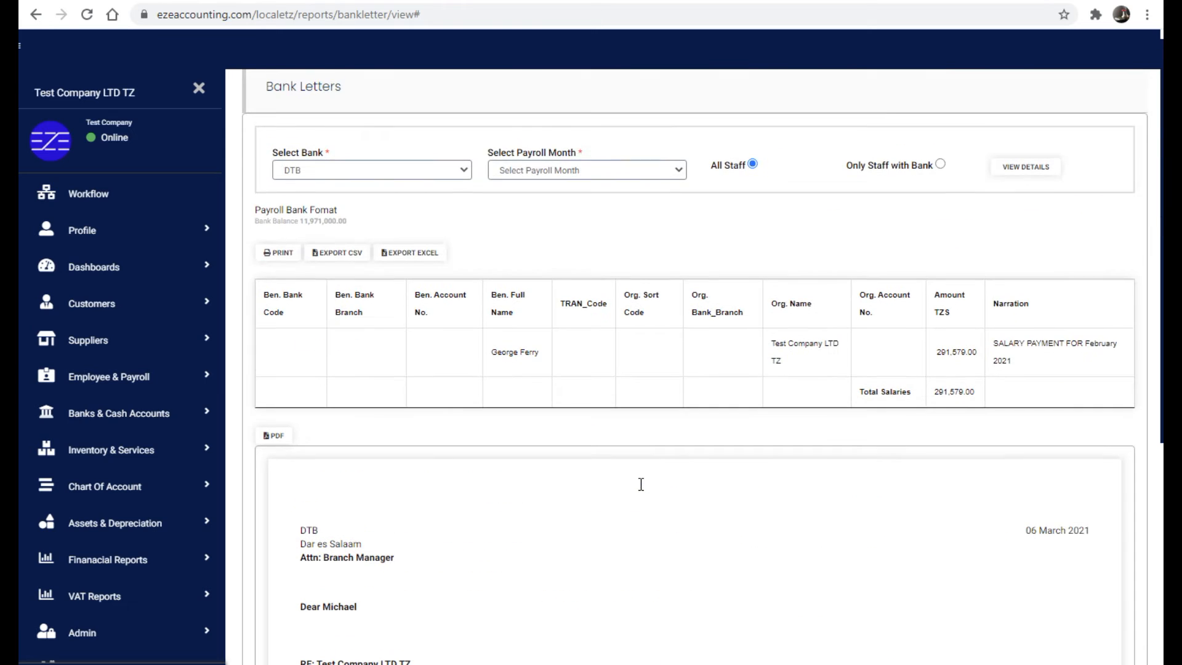
pyautogui.scroll(-5, 591, 555)
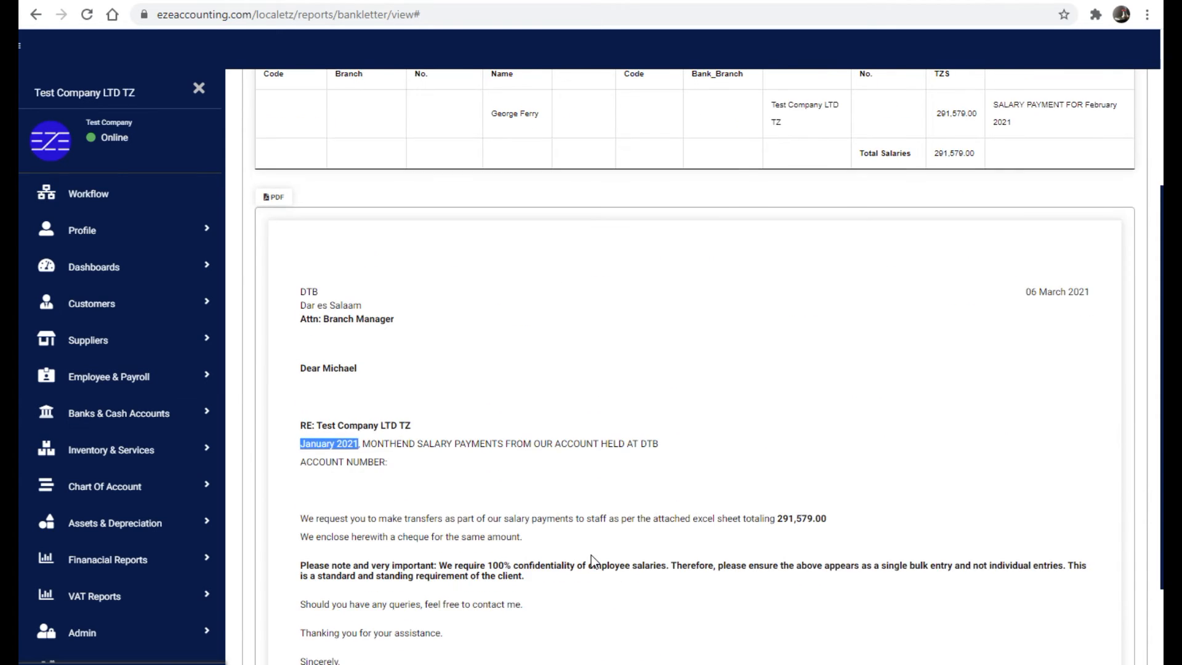
pyautogui.moveTo(777, 437); pyautogui.dragTo(828, 438)
pyautogui.scroll(4, 960, 378)
pyautogui.moveTo(933, 313); pyautogui.dragTo(971, 313)
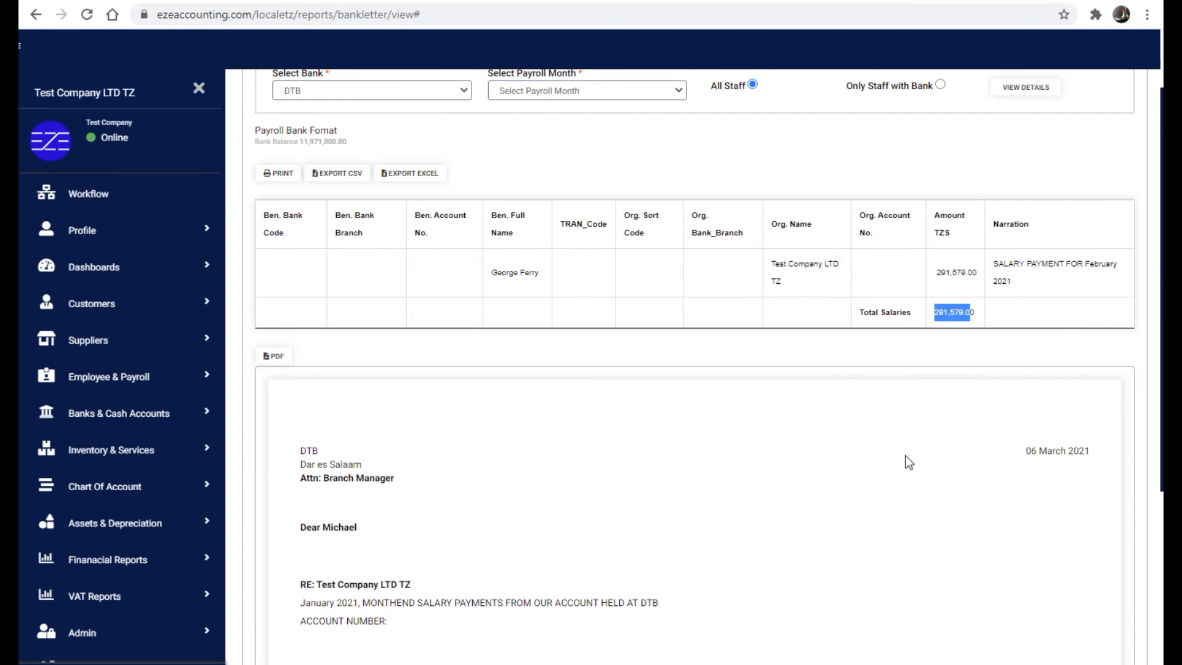
pyautogui.scroll(-5, 896, 545)
pyautogui.scroll(7, 738, 529)
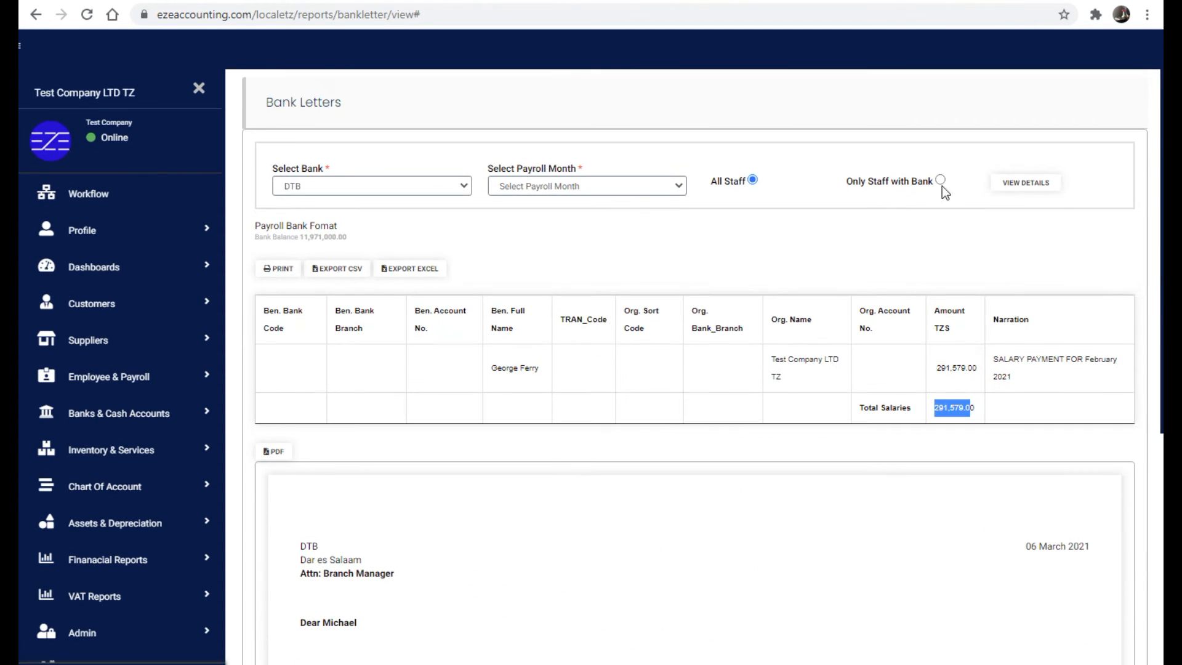
# Generate the January 2021 DTB bank letter details for only staff with a bank
pyautogui.click(663, 189)
pyautogui.click(633, 215)
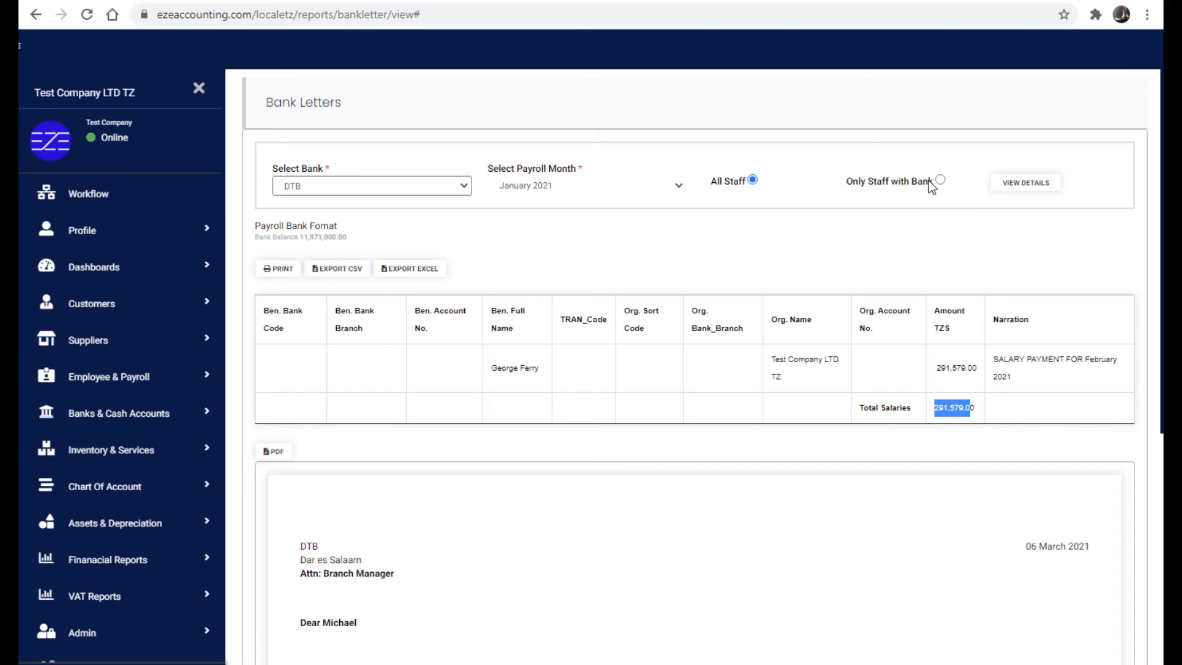
pyautogui.click(939, 180)
pyautogui.click(1027, 186)
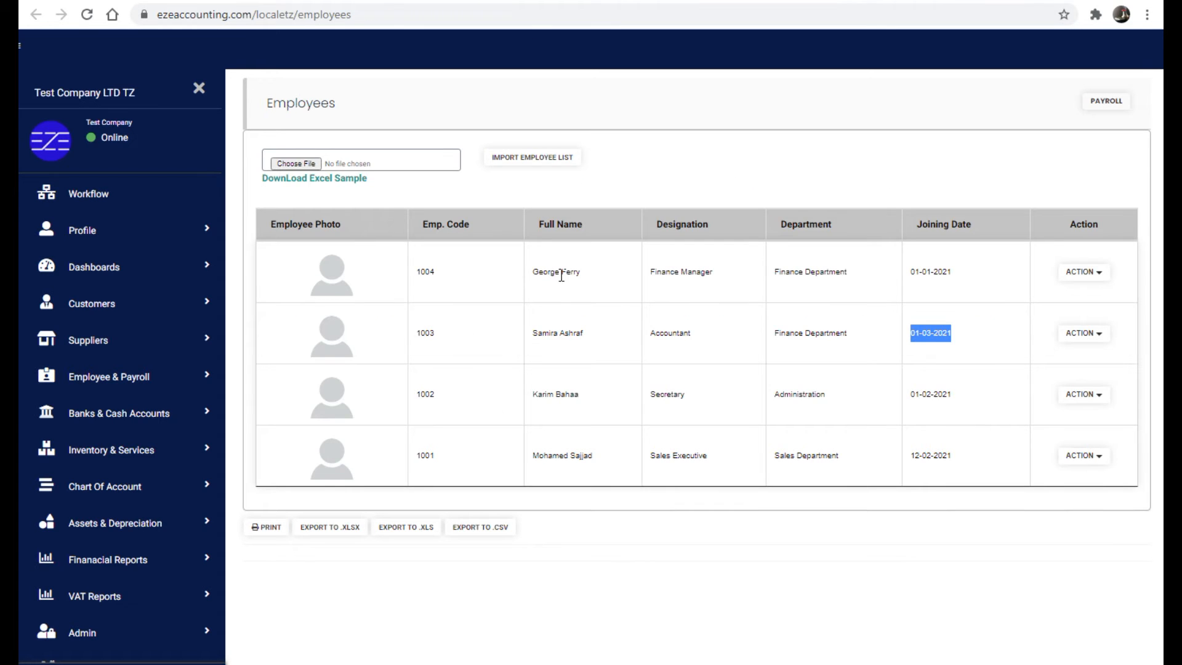
# Open the Finance Manager's employee record to check the payment method, and return to the employee list
pyautogui.click(1085, 272)
pyautogui.click(1091, 296)
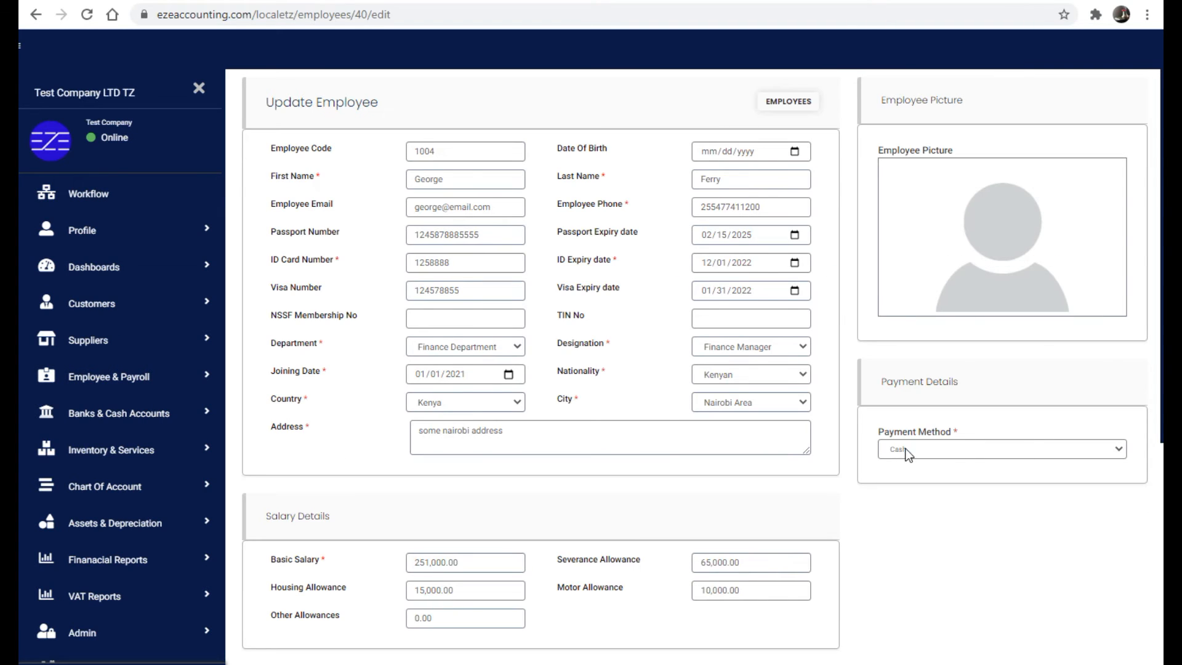
pyautogui.click(788, 101)
# Generate the February 2021 DTB bank letter details for all staff
pyautogui.click(619, 188)
pyautogui.click(532, 226)
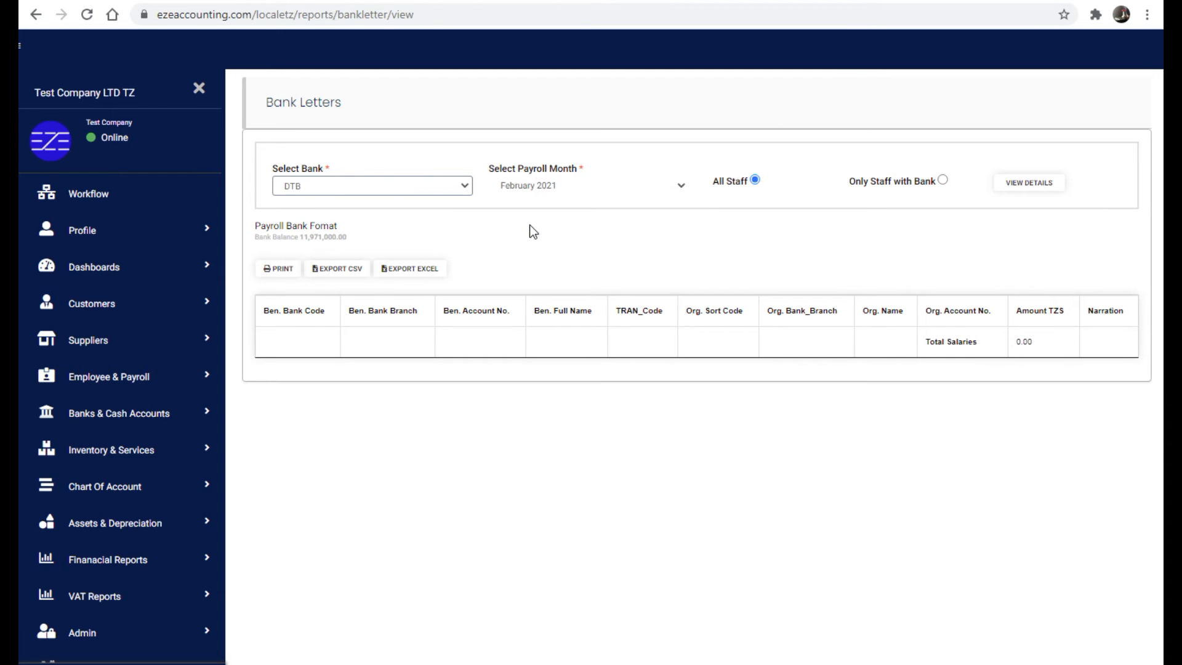
pyautogui.click(1033, 187)
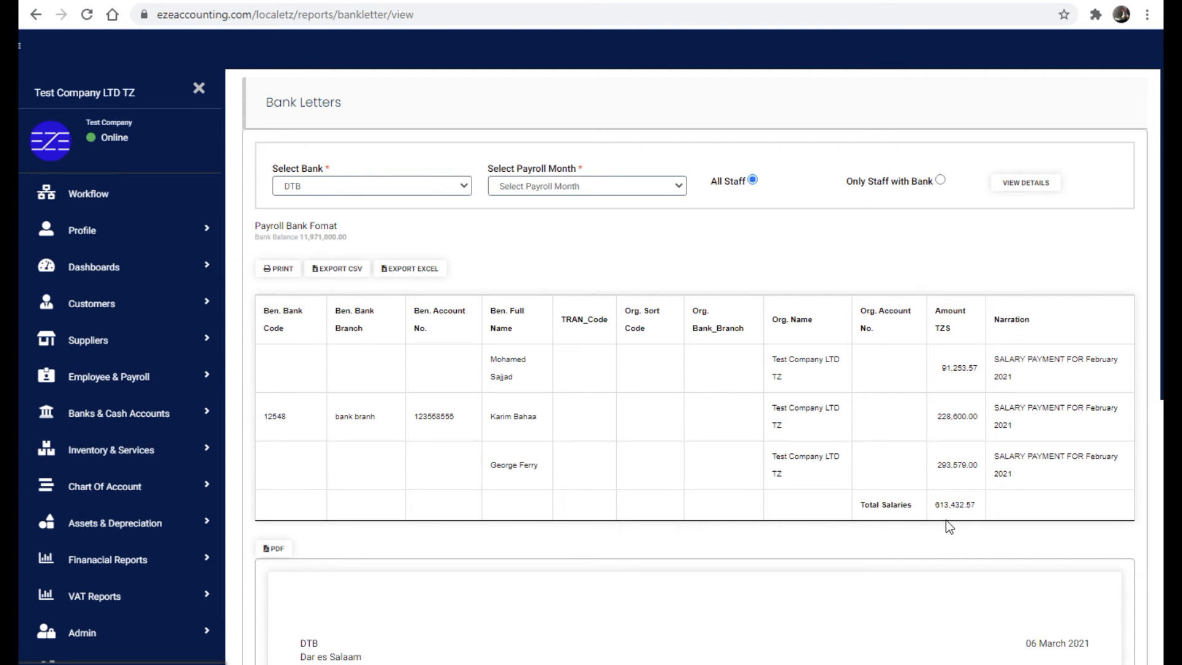
# Compare the total salaries in the all-staff February 2021 table with the total in its bank letter
pyautogui.scroll(-1, 818, 469)
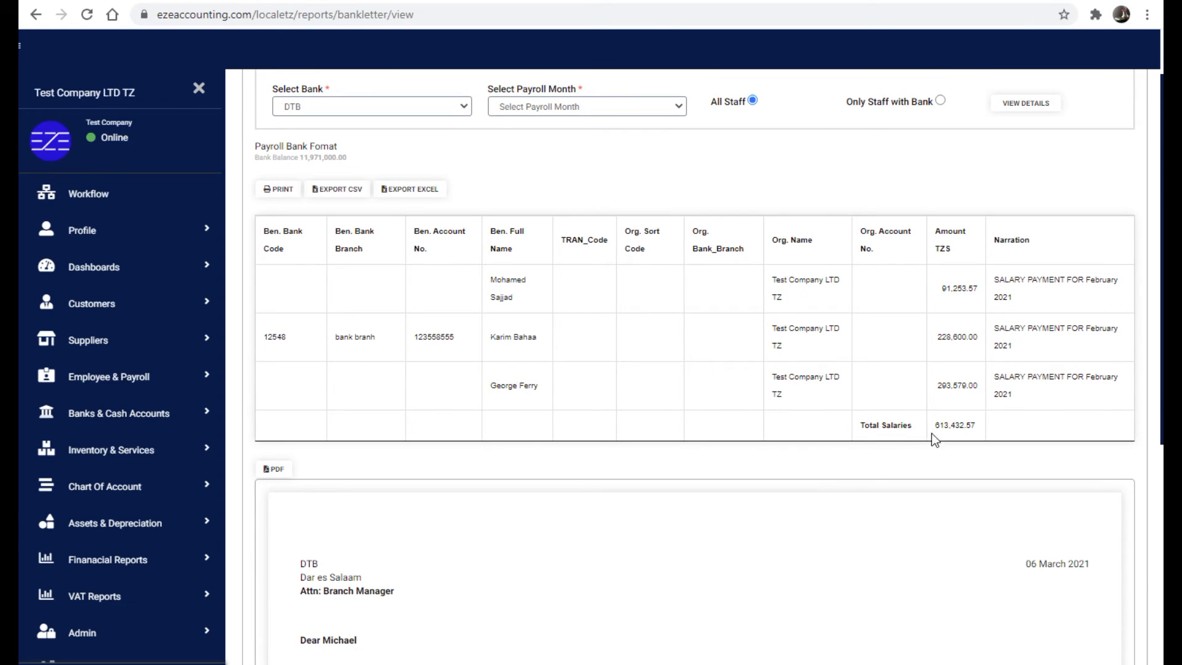
pyautogui.moveTo(934, 426); pyautogui.dragTo(977, 424)
pyautogui.scroll(-4, 748, 541)
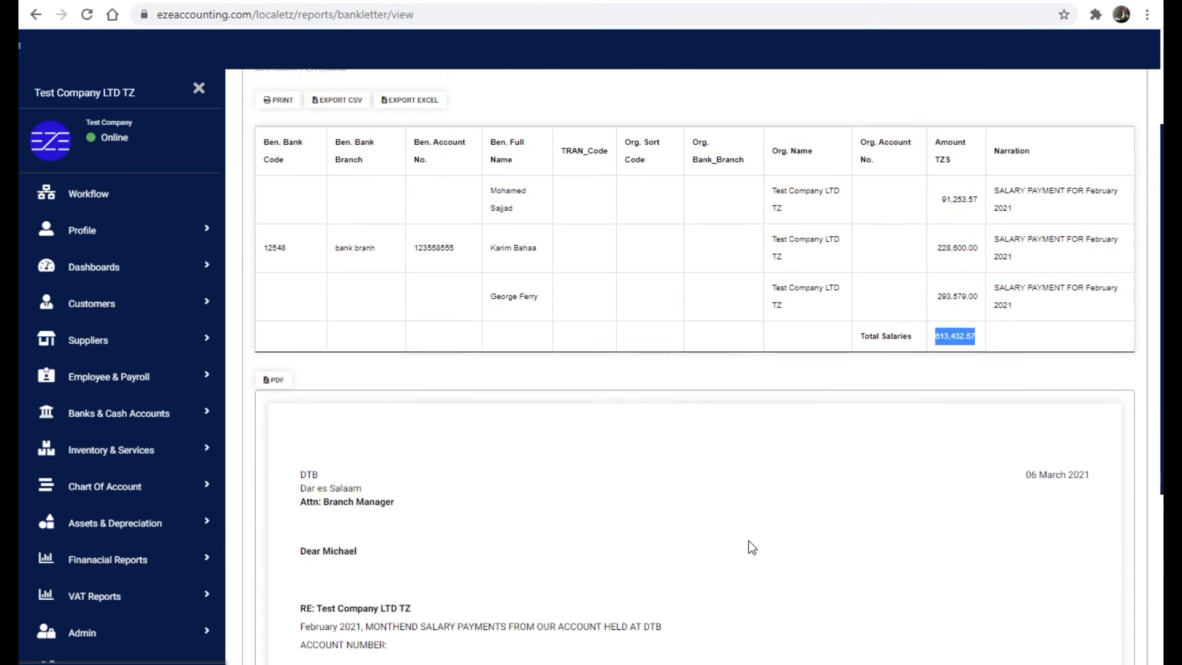
pyautogui.moveTo(777, 472); pyautogui.dragTo(827, 472)
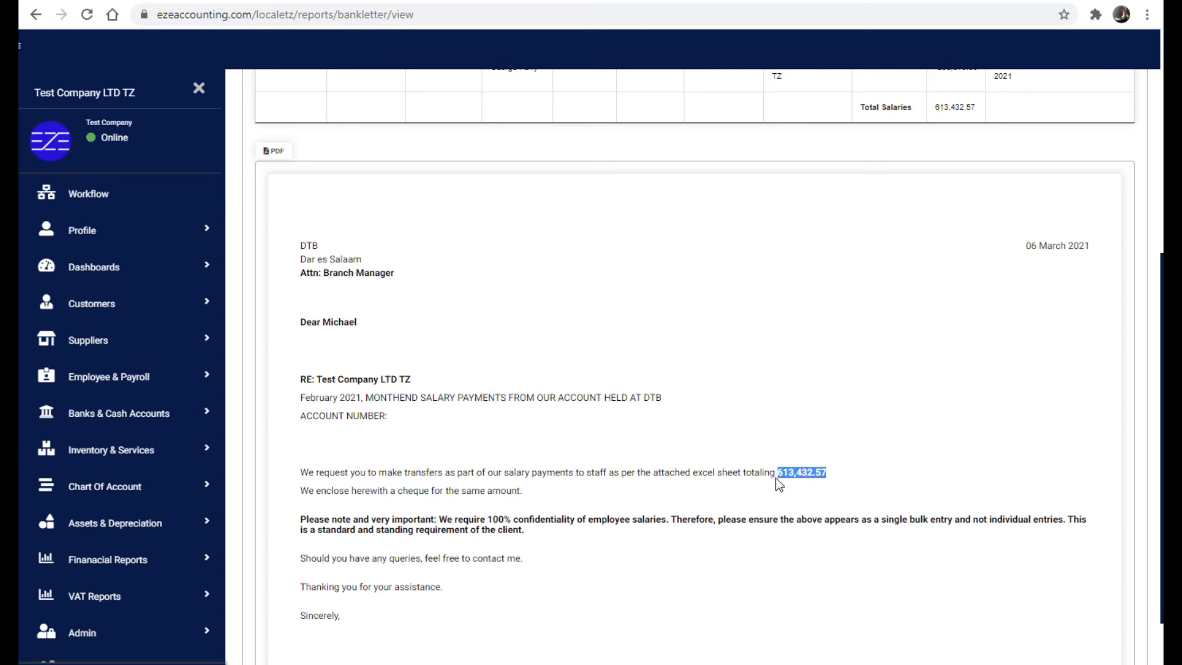
pyautogui.scroll(-1, 803, 609)
pyautogui.scroll(4, 804, 609)
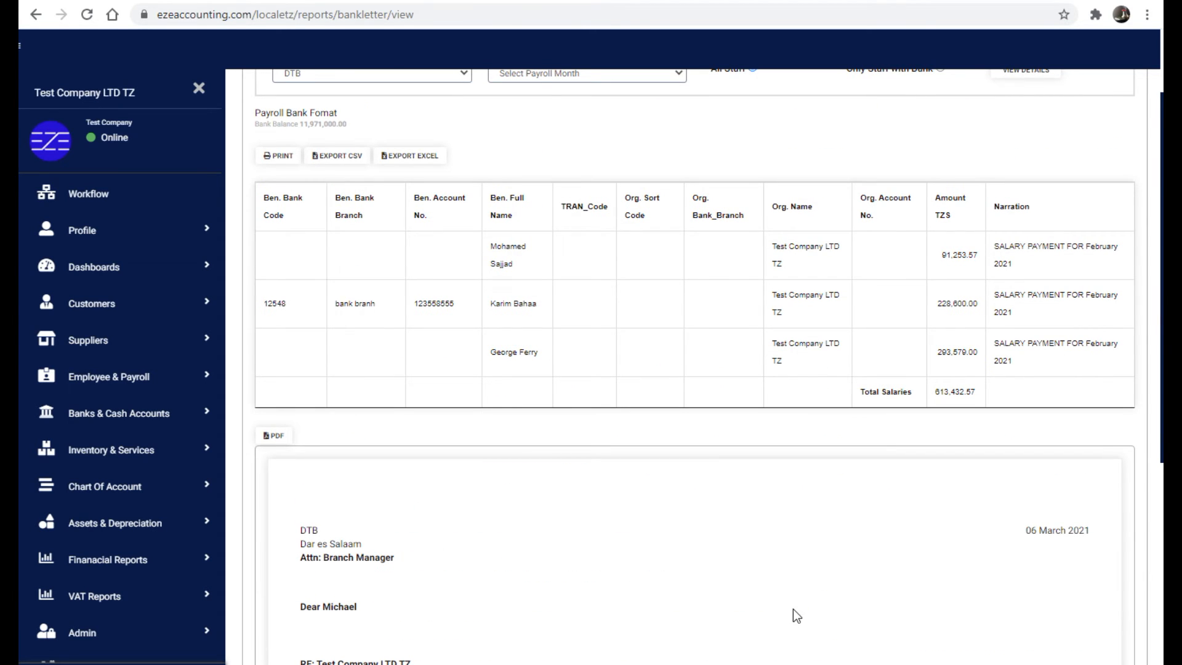
# Generate the February 2021 DTB bank letter details for only staff with a bank
pyautogui.scroll(2, 796, 609)
pyautogui.click(651, 188)
pyautogui.click(653, 222)
pyautogui.click(940, 180)
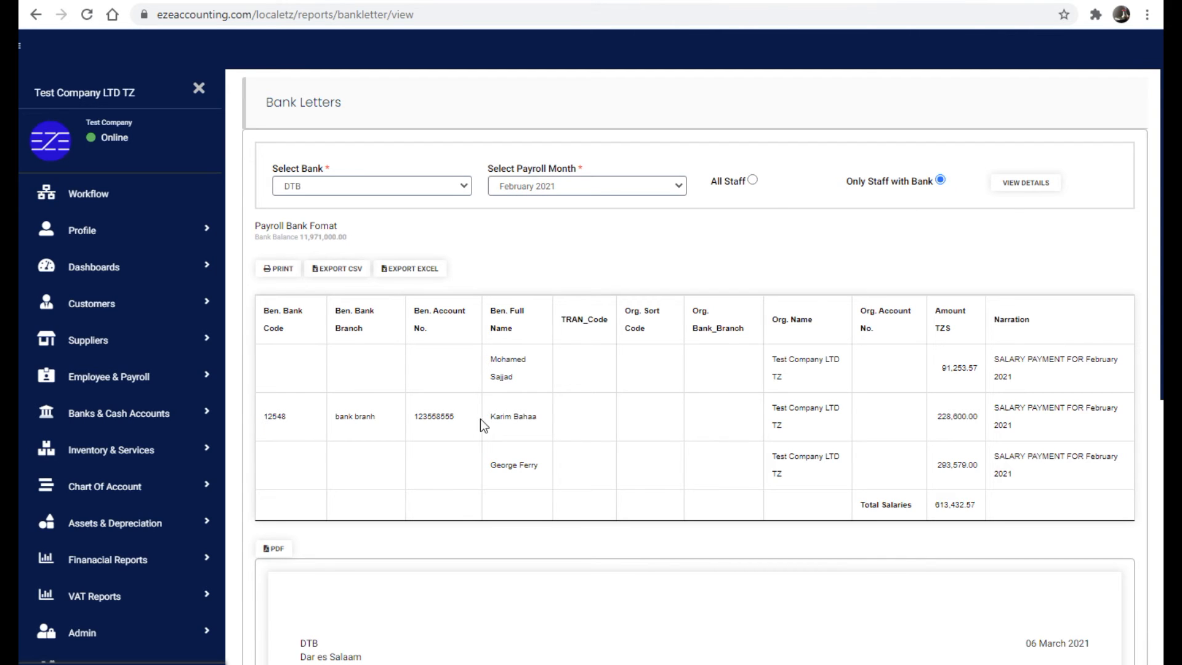
pyautogui.click(1040, 186)
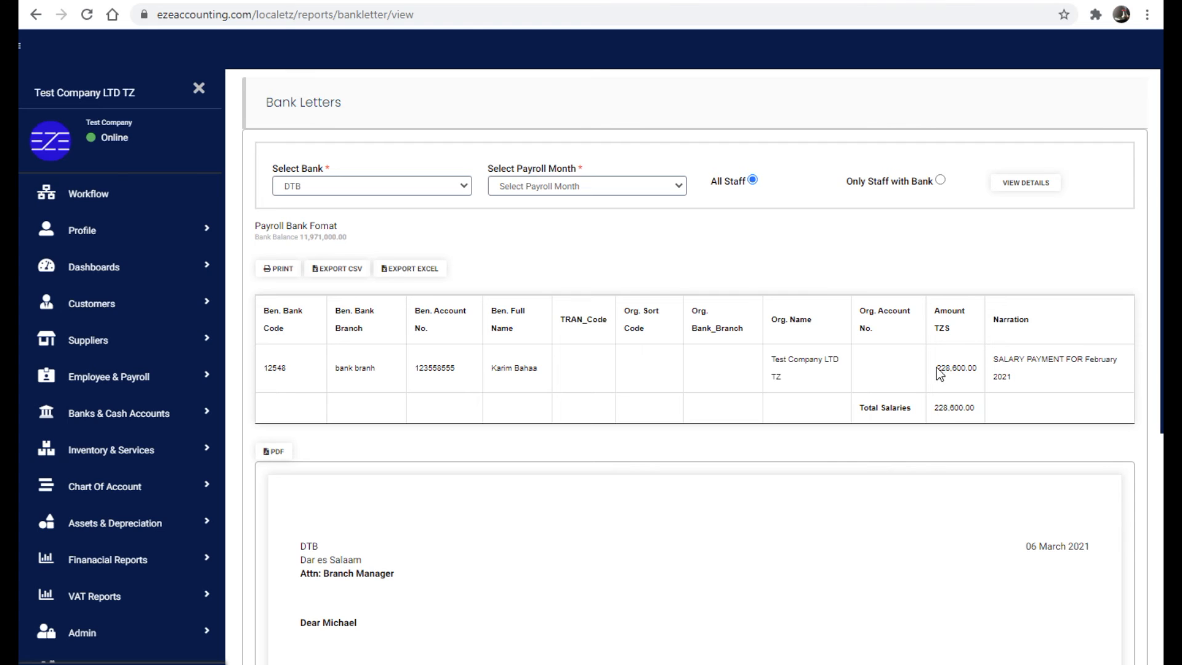
# Check the bank-only letter's transfer total against the table's total salaries and open the letter as a PDF
pyautogui.scroll(-5, 983, 514)
pyautogui.moveTo(775, 455); pyautogui.dragTo(827, 456)
pyautogui.scroll(4, 881, 569)
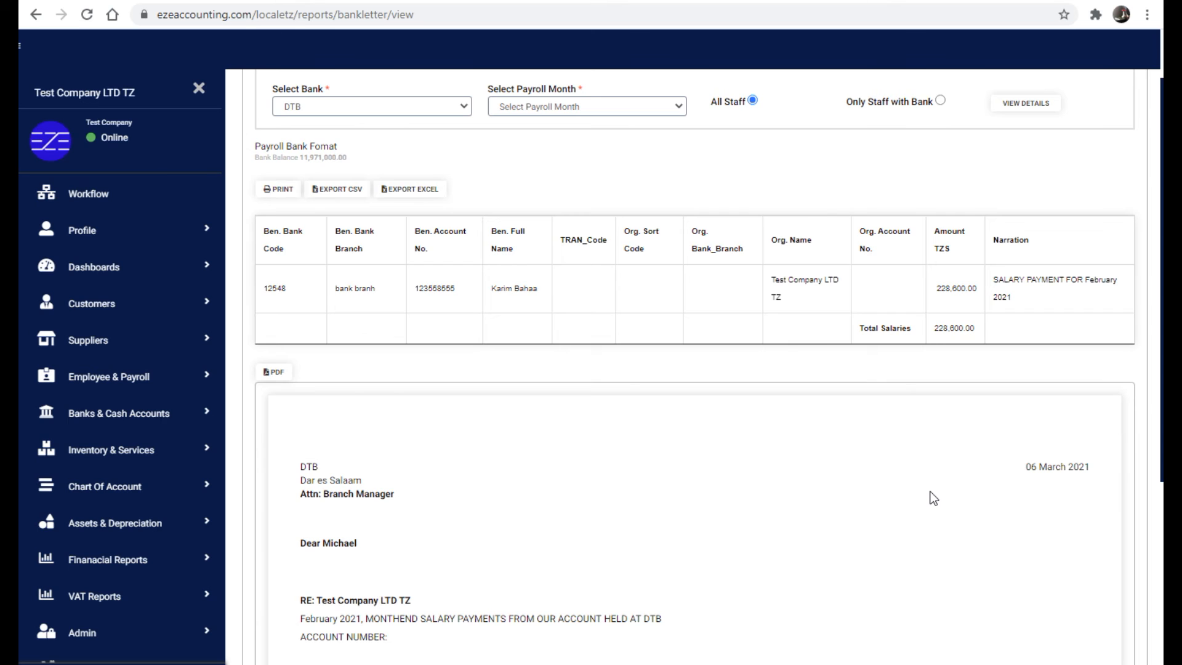
pyautogui.scroll(-5, 881, 511)
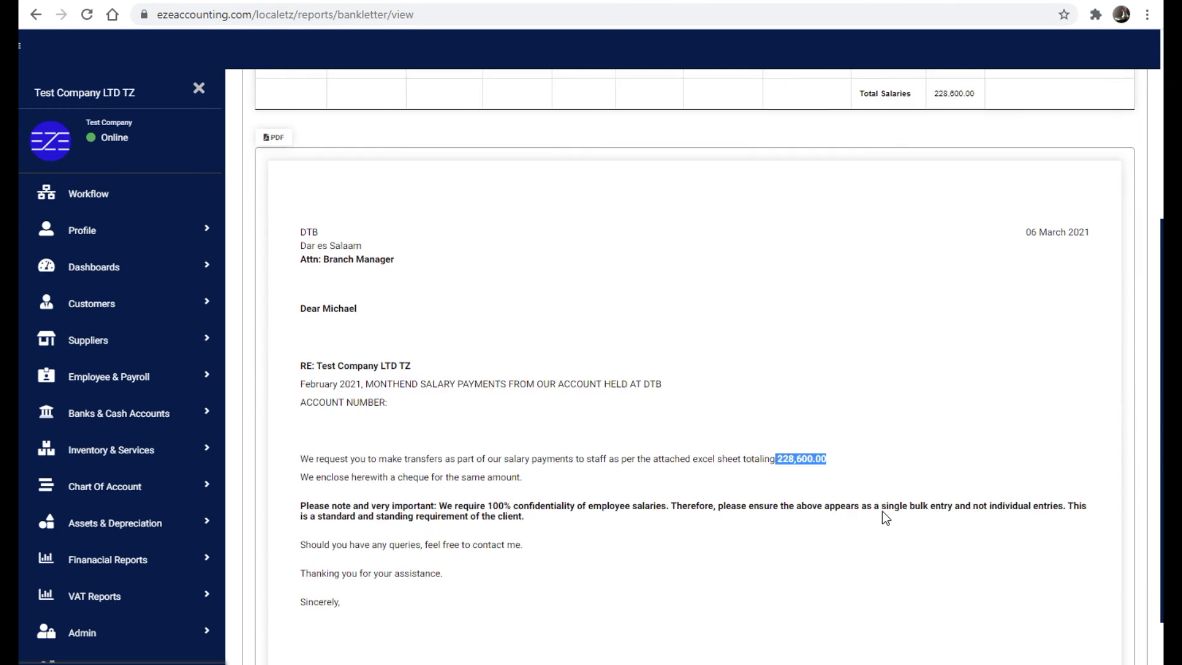
pyautogui.scroll(5, 881, 517)
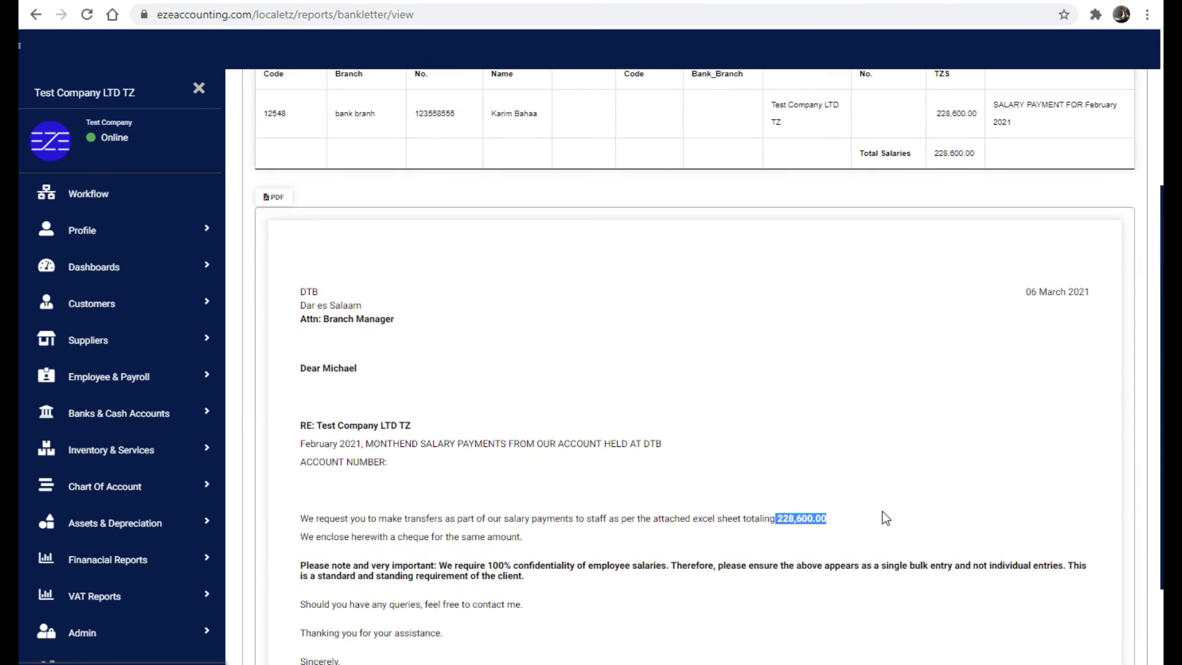
pyautogui.click(281, 201)
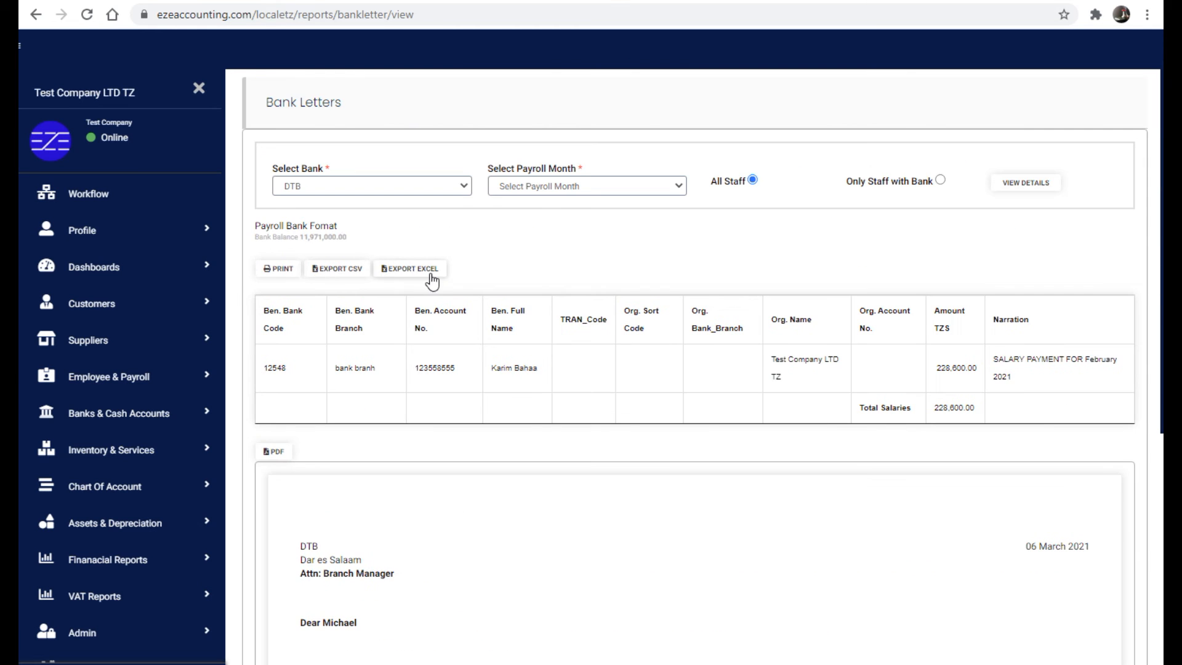
# Open the chart of accounts and view the transactions of the Payroll liabilities account
pyautogui.scroll(-6, 733, 478)
pyautogui.scroll(6, 700, 551)
pyautogui.click(134, 486)
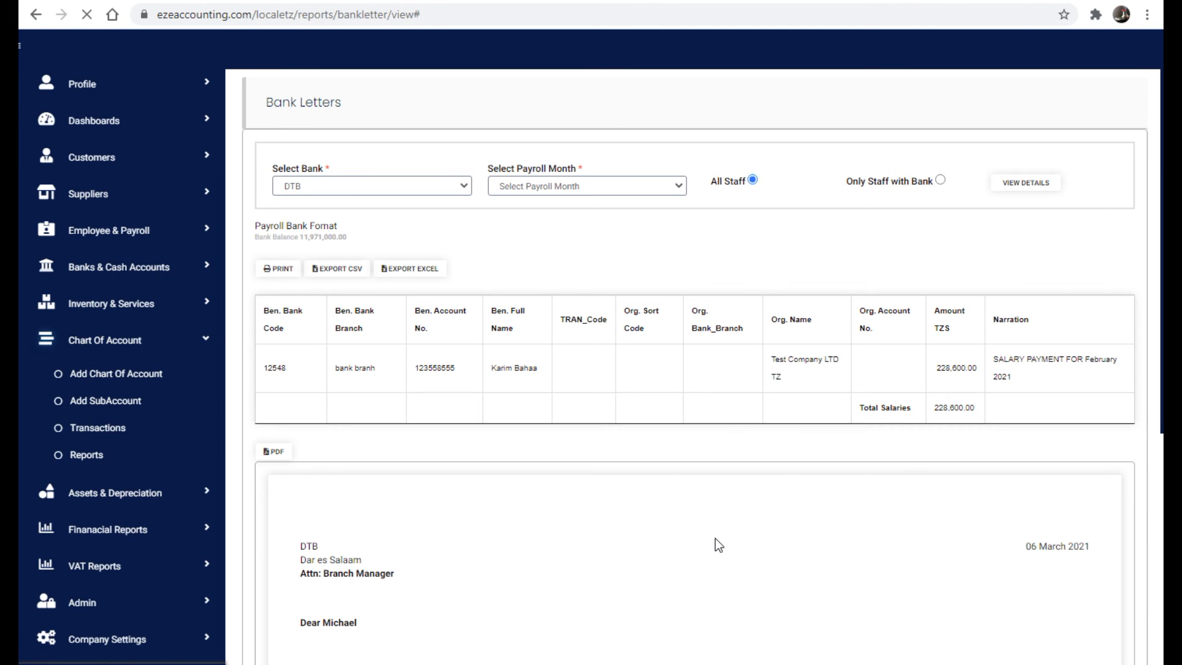
pyautogui.scroll(-12, 822, 521)
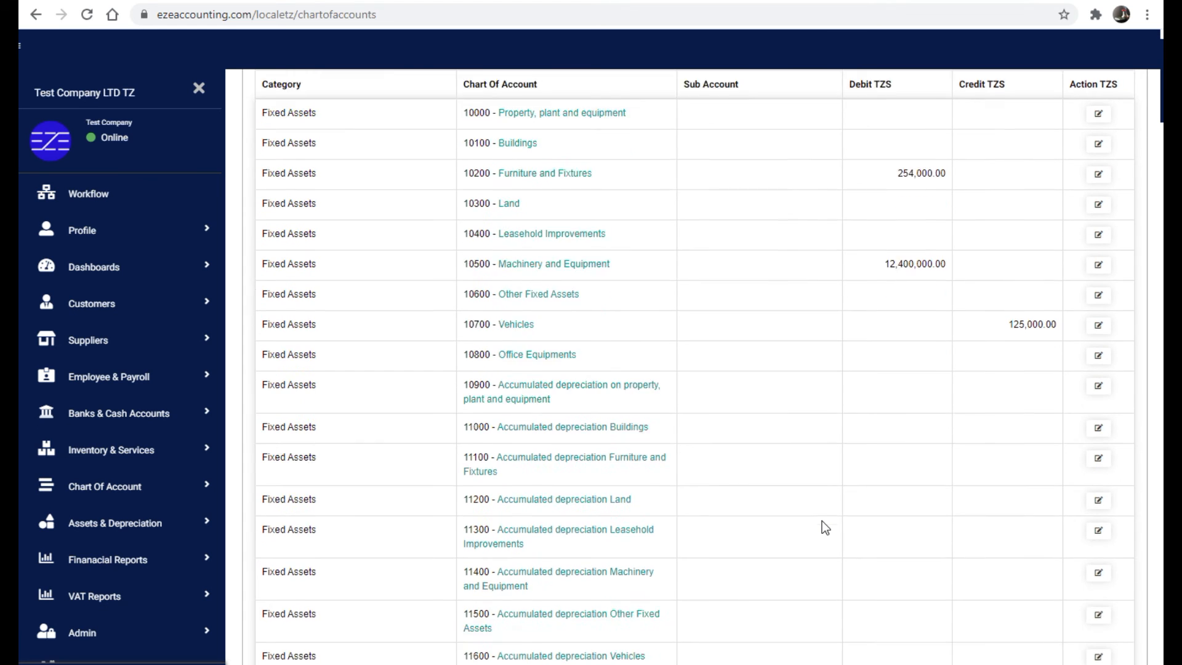
pyautogui.scroll(-8, 821, 524)
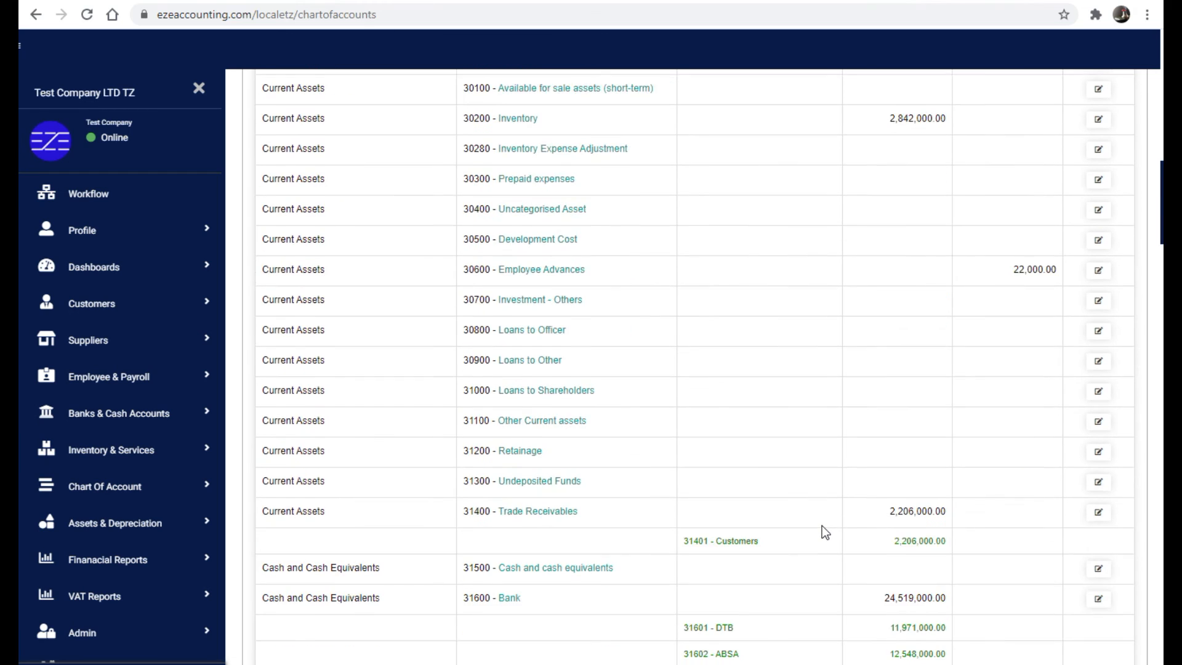
pyautogui.scroll(-13, 822, 526)
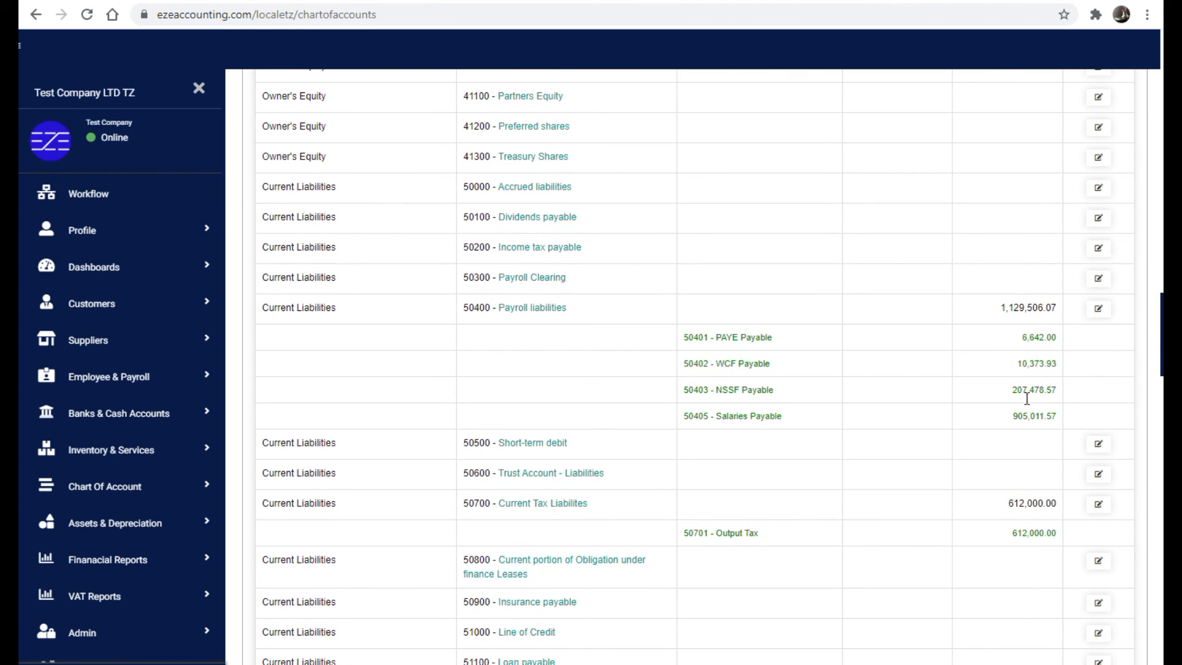
pyautogui.click(531, 309)
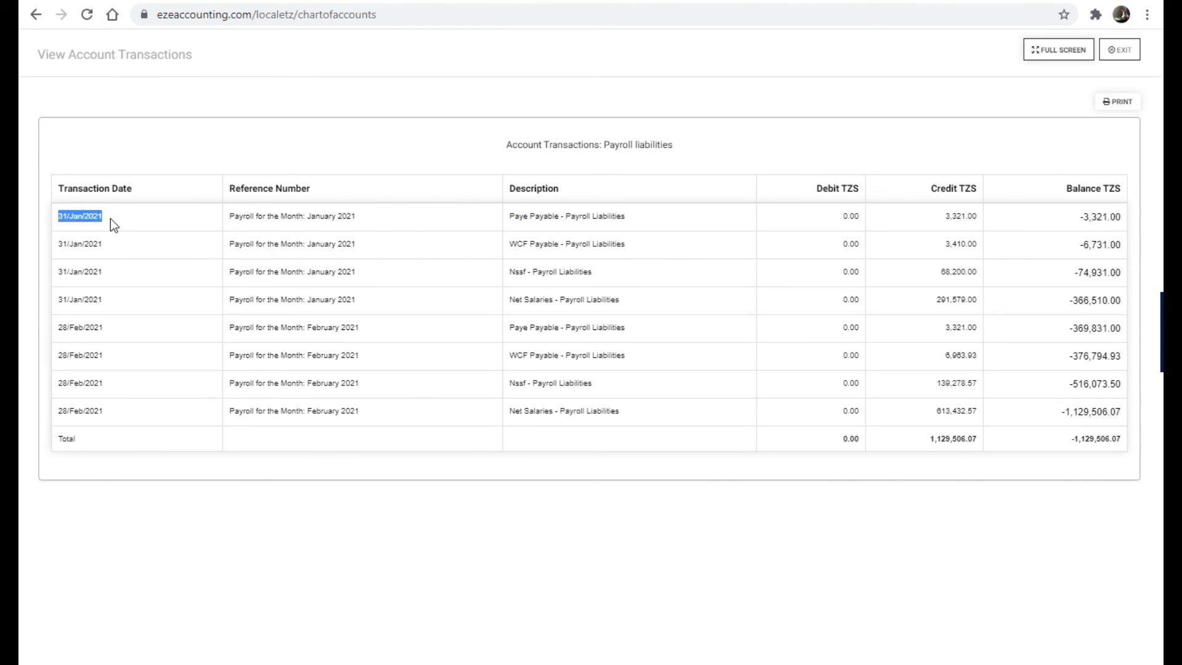
# Check the January and February 2021 payroll entries in the Payroll liabilities transactions, and close the view
pyautogui.tripleClick(57, 276)
pyautogui.tripleClick(55, 297)
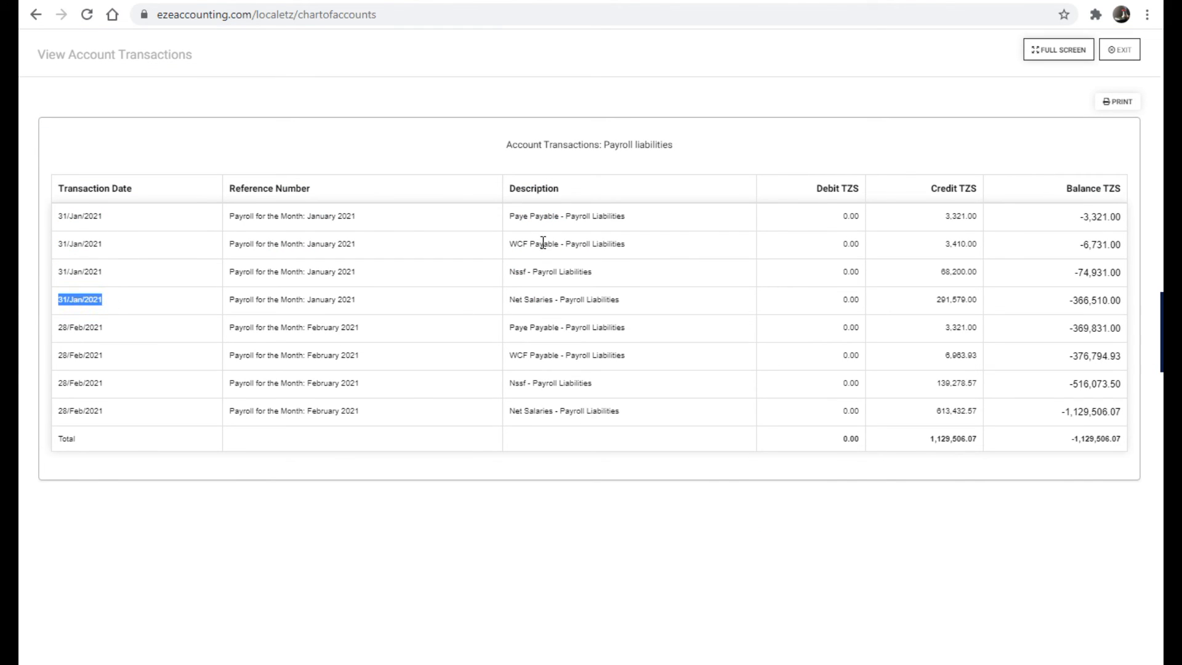
pyautogui.tripleClick(55, 326)
pyautogui.tripleClick(54, 355)
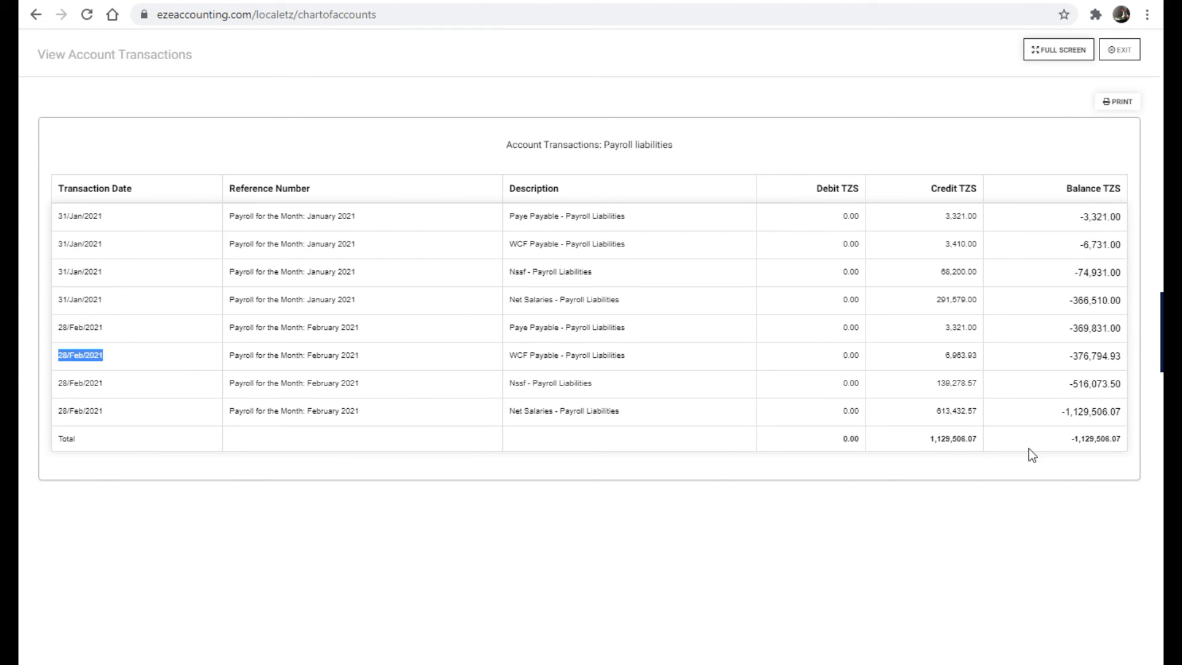
pyautogui.click(1120, 51)
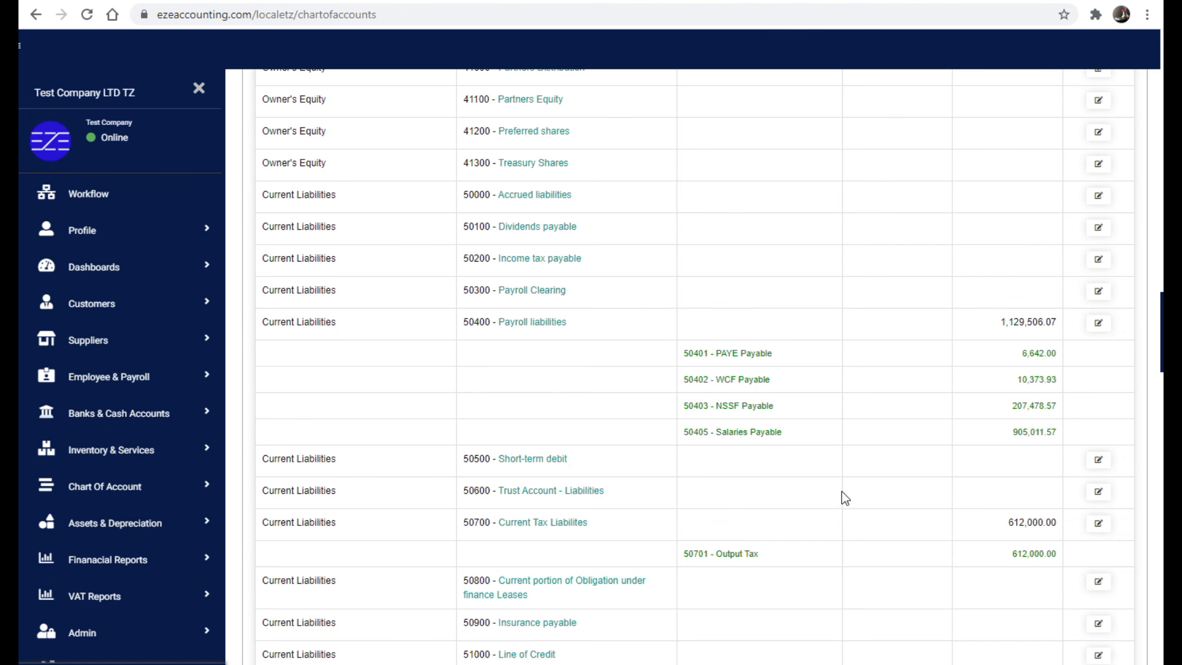
# View the Payroll Expenses account's transactions, check the severance and housing allowance entries, and close the view
pyautogui.scroll(-4, 840, 493)
pyautogui.scroll(-20, 841, 500)
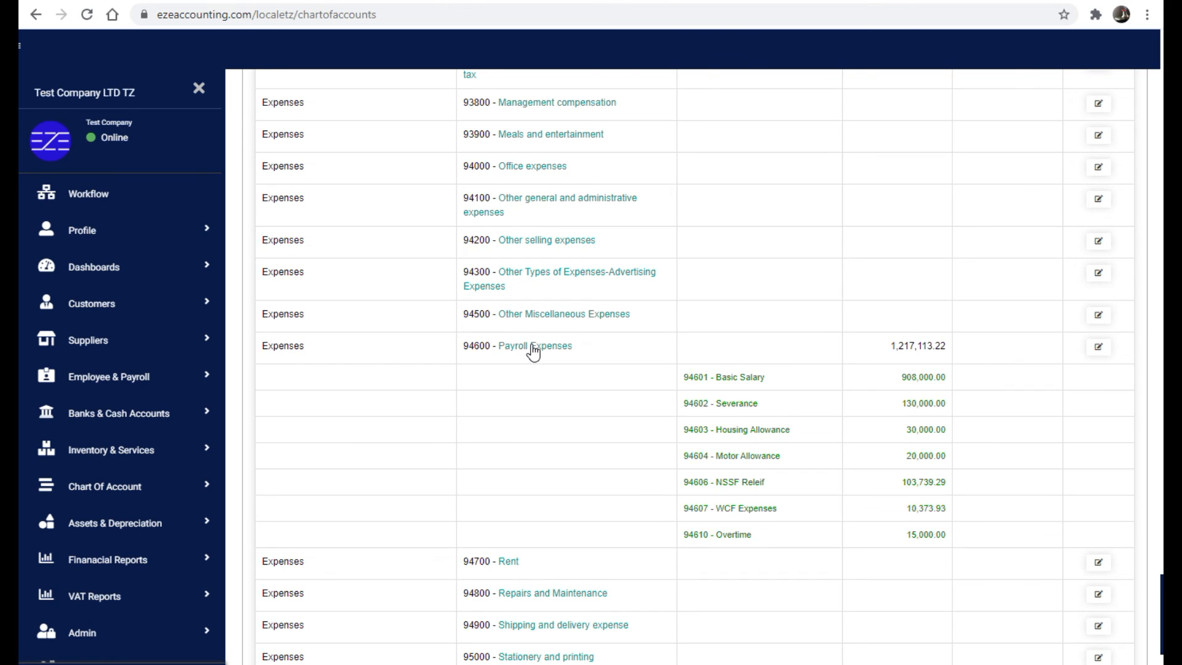
pyautogui.click(533, 349)
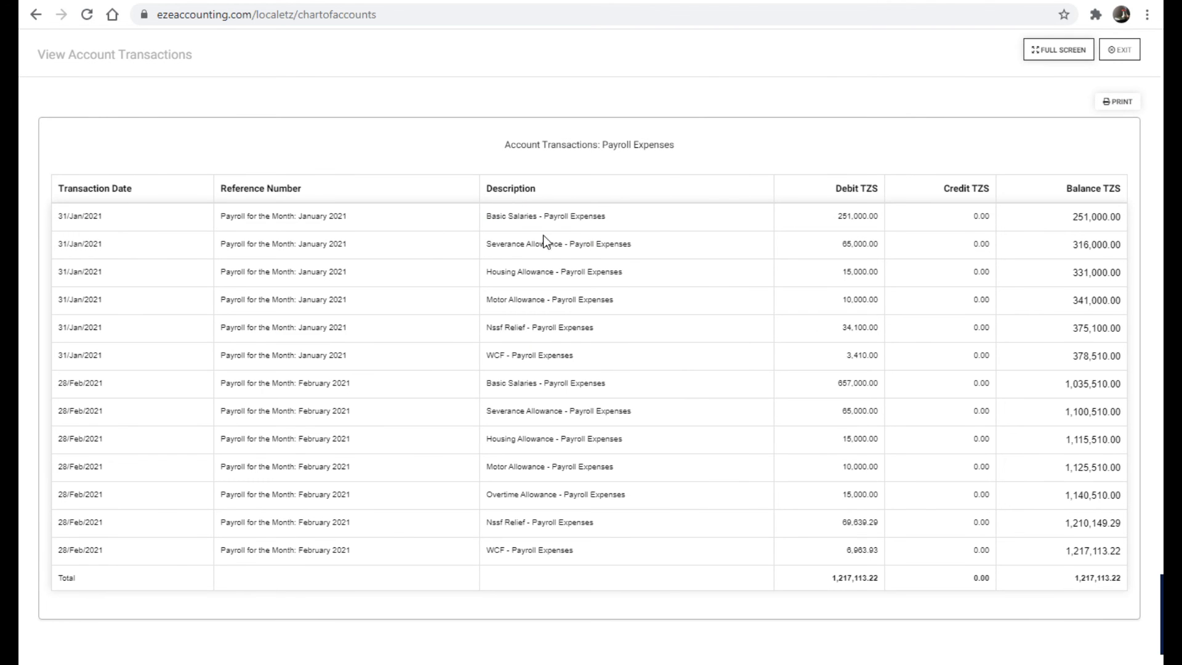
pyautogui.moveTo(520, 245); pyautogui.dragTo(628, 245)
pyautogui.moveTo(501, 272); pyautogui.dragTo(624, 270)
pyautogui.click(689, 613)
pyautogui.click(1120, 52)
# Open the transactions list and examine the February 2021 payroll entries for Salaries Payable and Employee Advances
pyautogui.scroll(20, 910, 571)
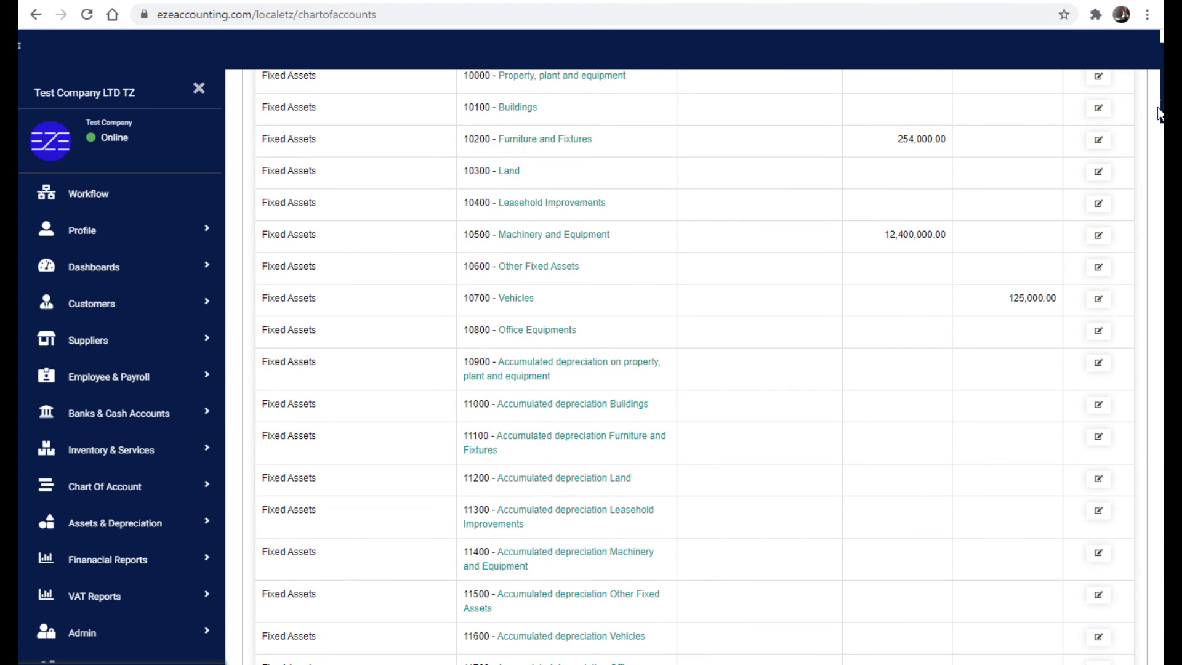
pyautogui.scroll(2, 1158, 114)
pyautogui.click(1086, 103)
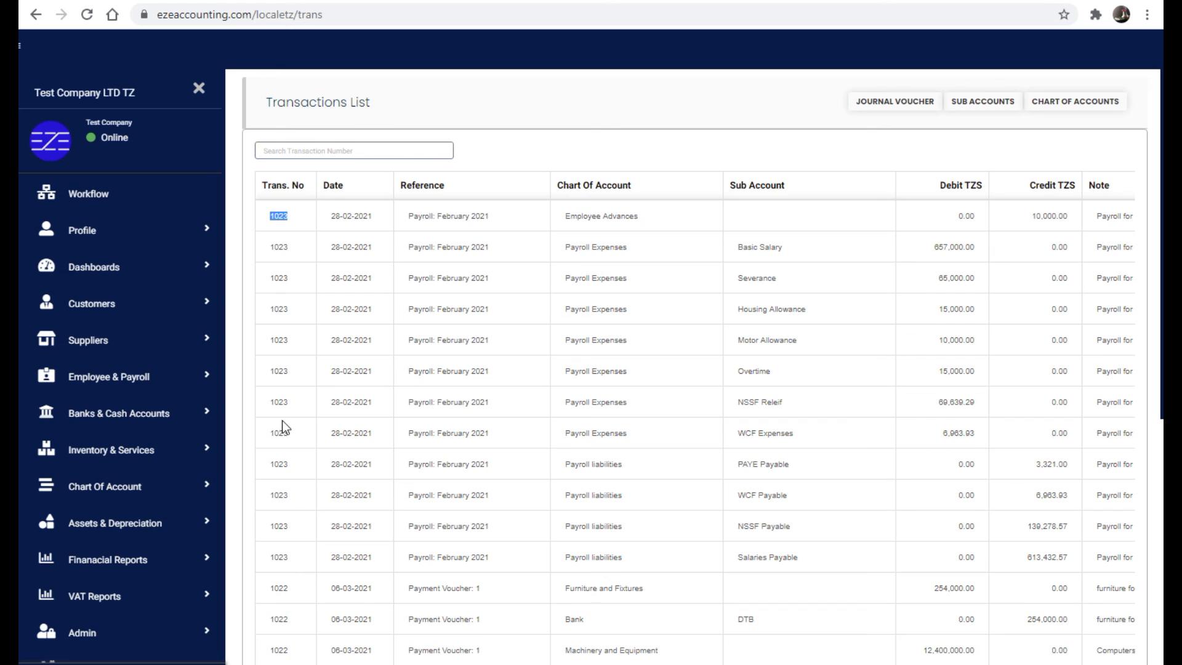
pyautogui.doubleClick(1031, 557)
pyautogui.moveTo(808, 558); pyautogui.dragTo(723, 559)
pyautogui.moveTo(629, 558); pyautogui.dragTo(548, 562)
pyautogui.moveTo(1031, 216); pyautogui.dragTo(1070, 215)
pyautogui.scroll(-3, 970, 498)
pyautogui.scroll(3, 970, 497)
# Open the general dashboard and inspect the March 2021 income and expense figures in the 12-month chart
pyautogui.click(76, 267)
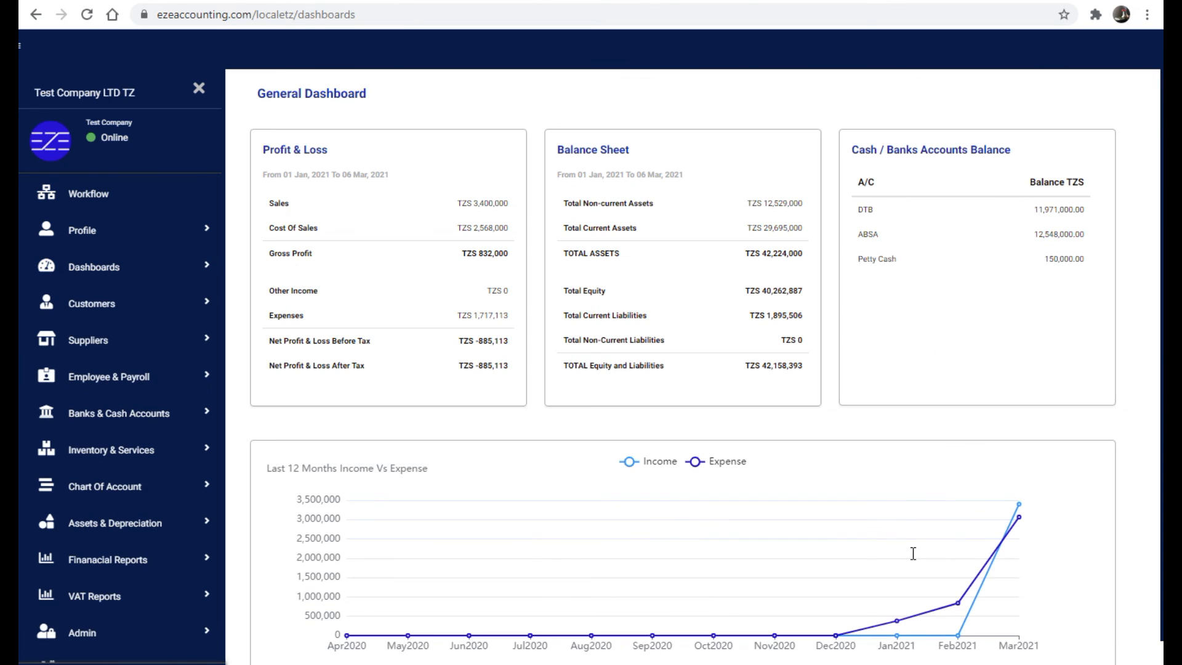
pyautogui.moveTo(1020, 526)
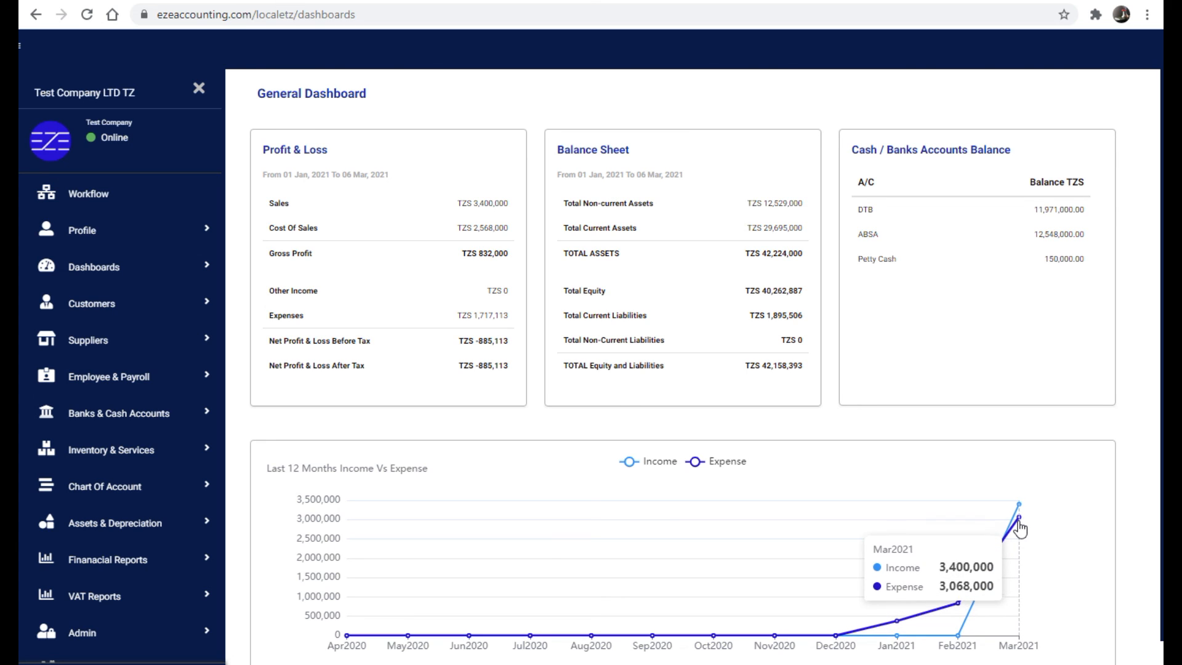